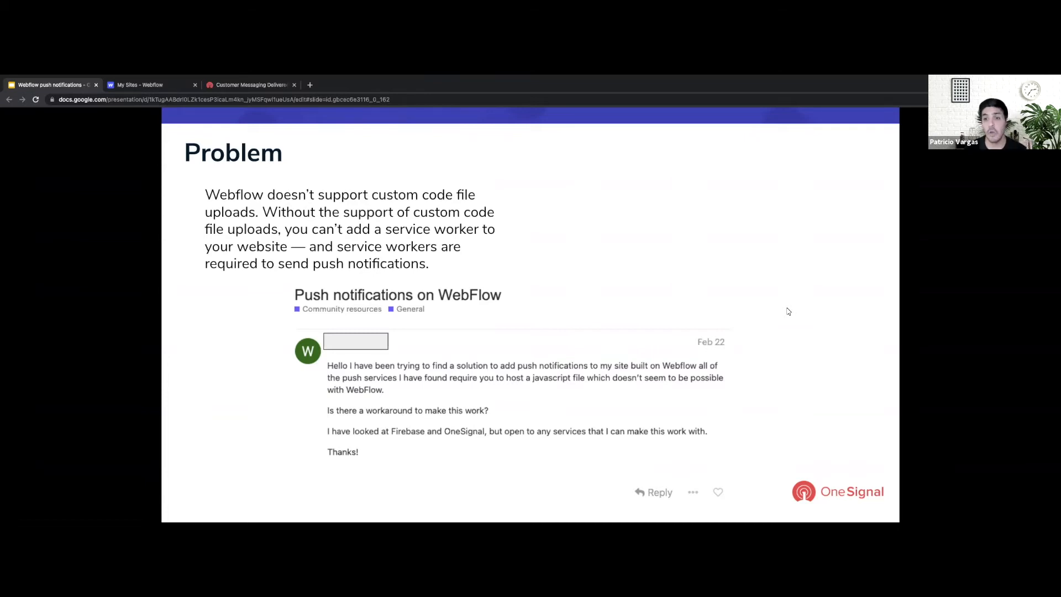
Advance from the Problem slide to the forum-post examples of the push notification issue
click(716, 350)
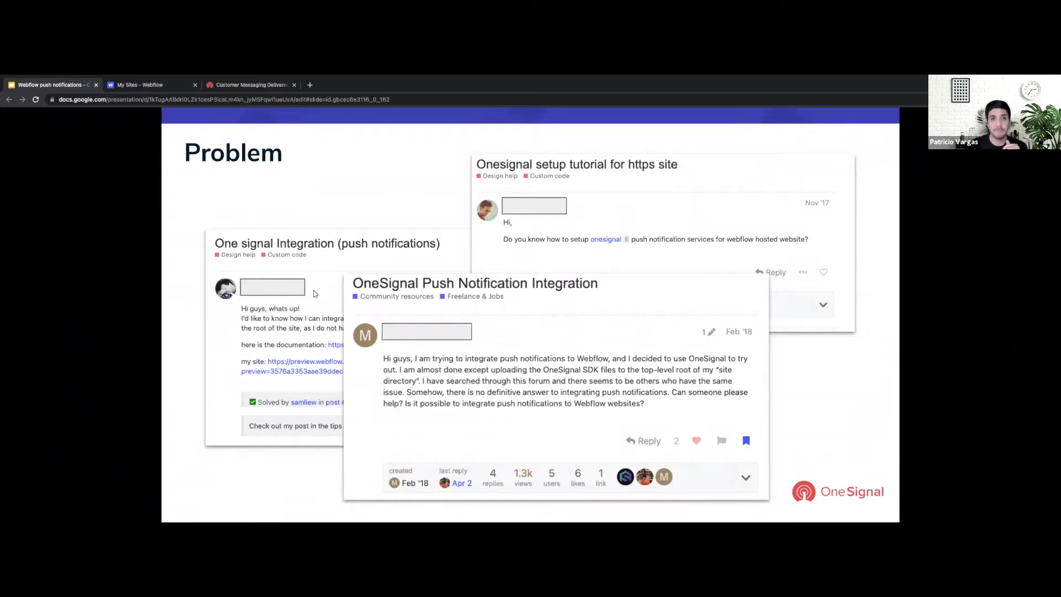
Advance past the three OneSignal forum threads to the pink Solution slide
key(Right)
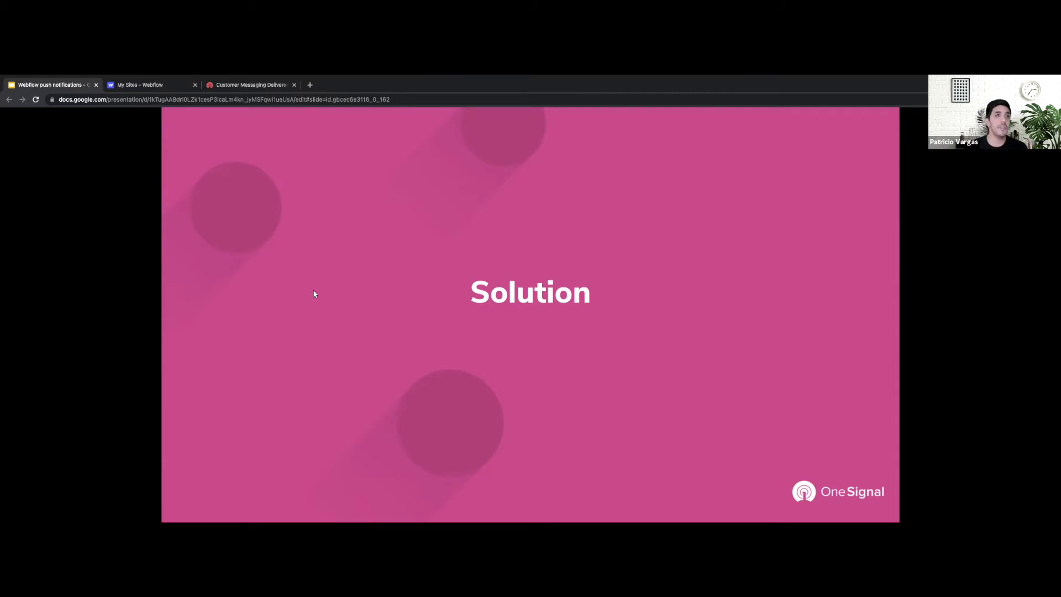
From the Webflow dashboard, create a Portfolio Starter project named 'you guys are super cool!'
click(145, 87)
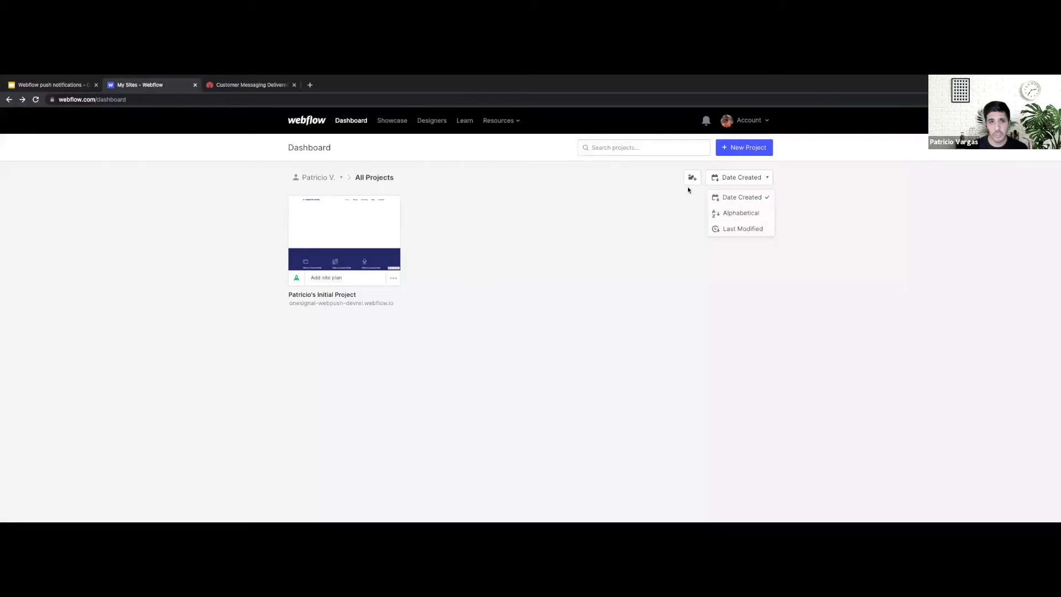
click(739, 152)
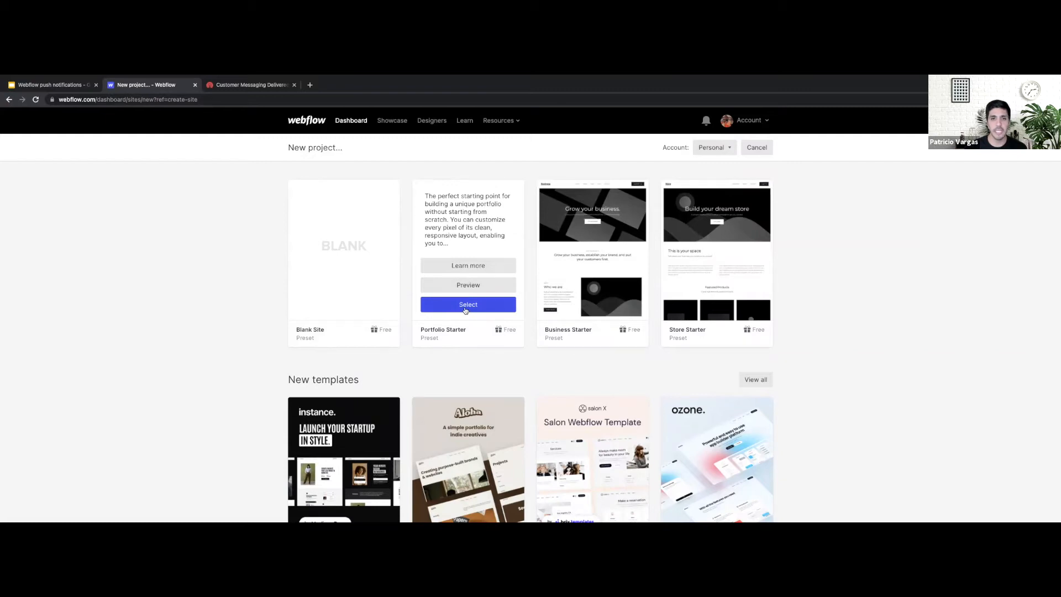
click(465, 305)
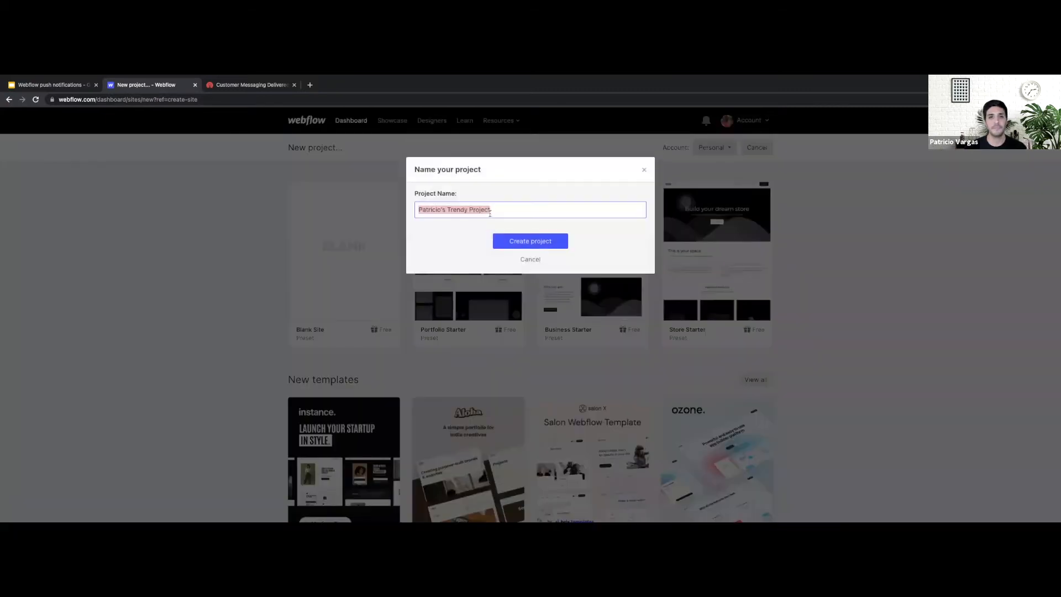
key(BackSpace)
text(you guys are super cool!)
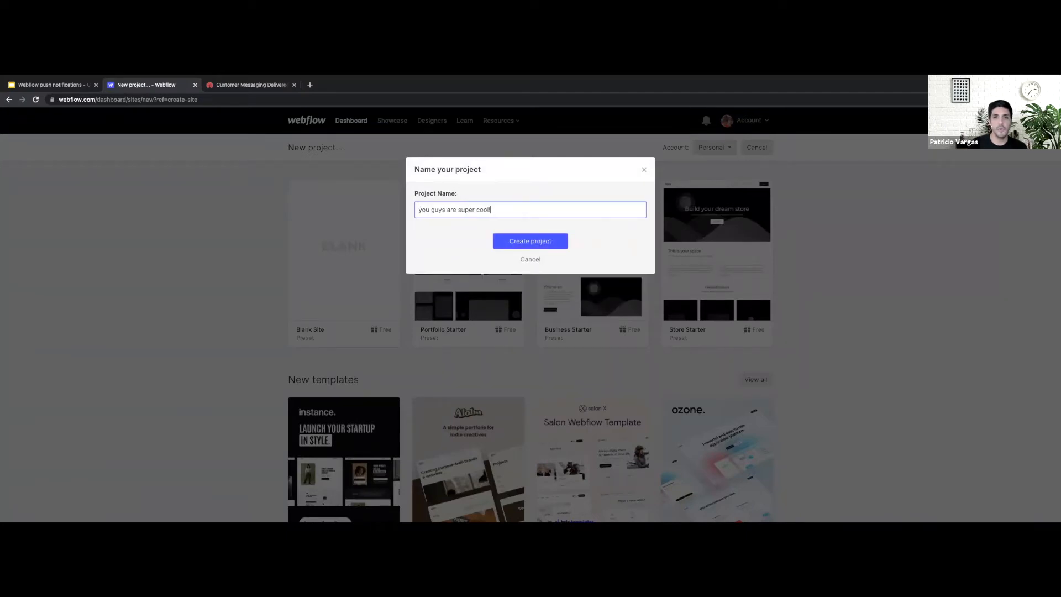
click(534, 245)
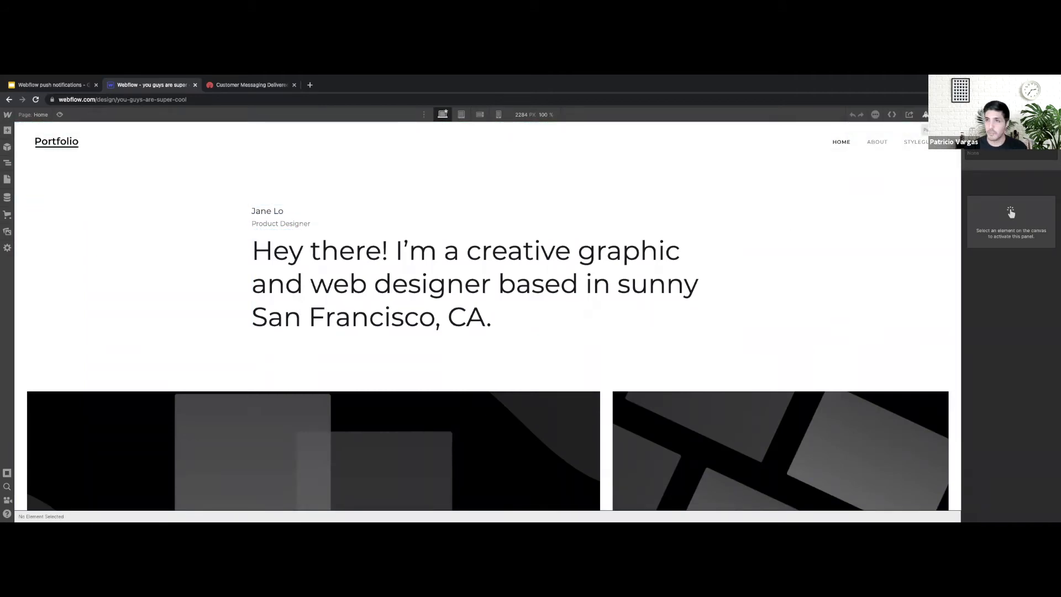
Zoom in the Designer and show the Publish destinations with the webflow.io subdomain selected
key(ctrl+equal)
key(ctrl+equal)
key(ctrl+equal)
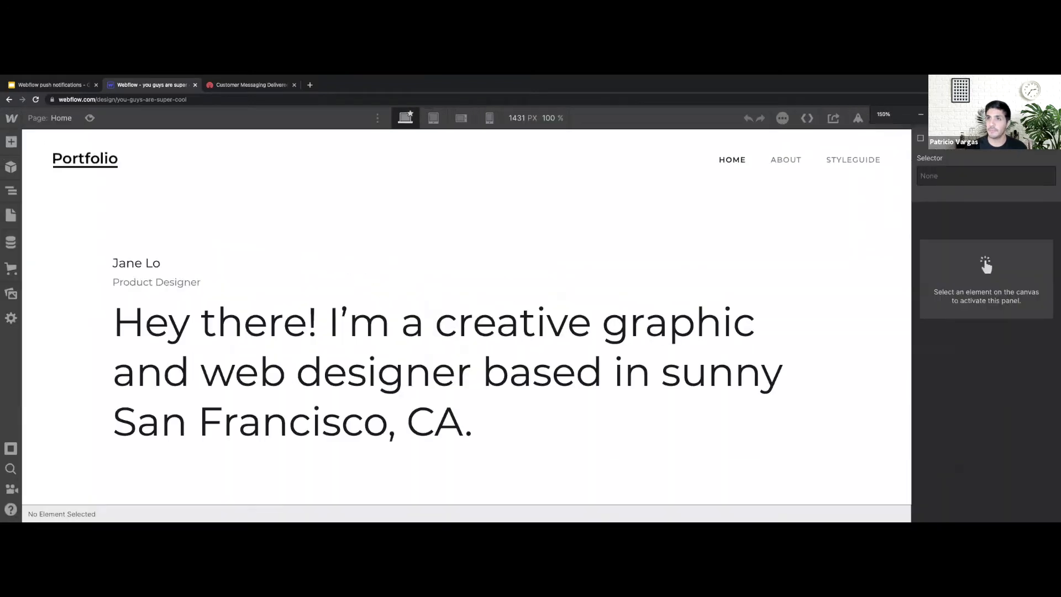
click(884, 213)
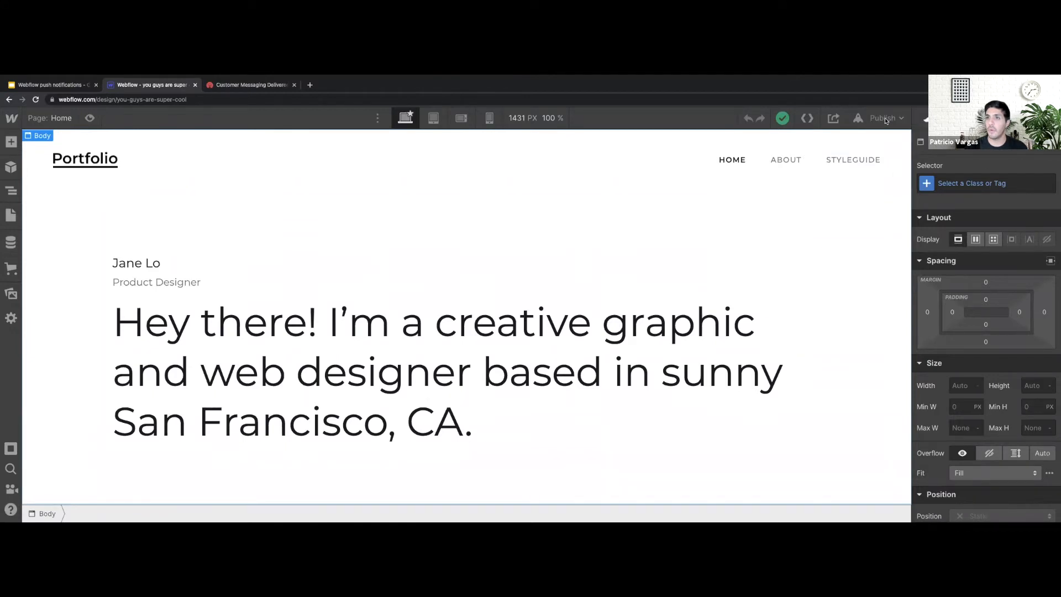
click(901, 120)
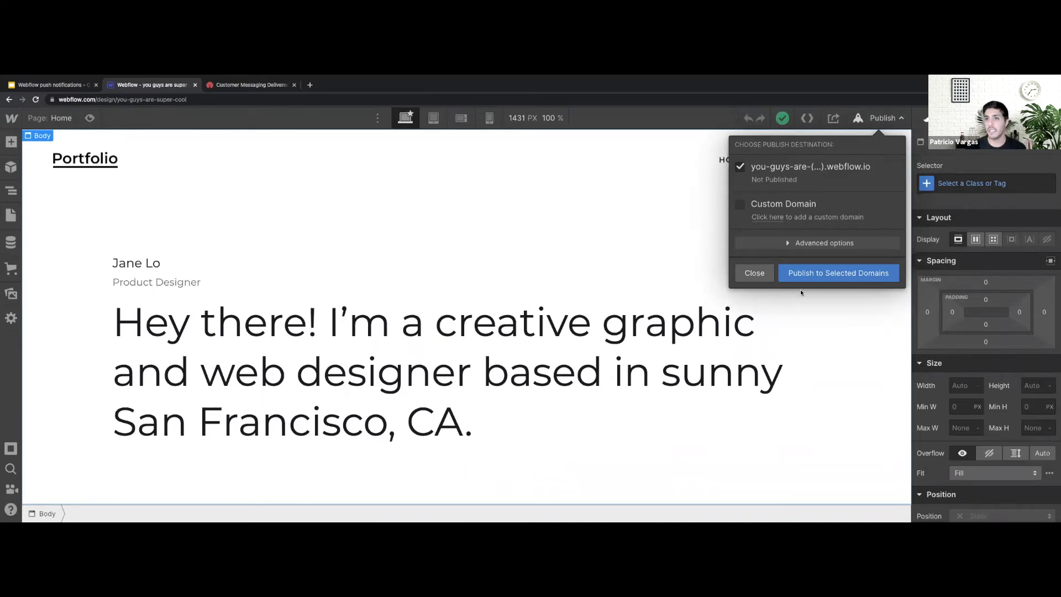
Publish to the webflow.io subdomain and check the live portfolio page in a new tab
click(844, 275)
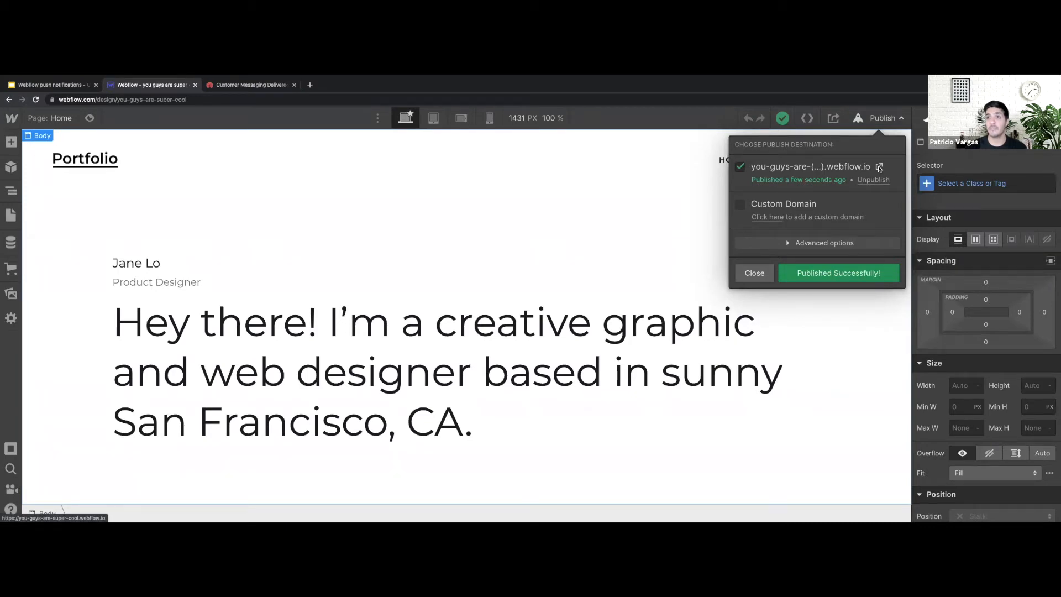
click(879, 167)
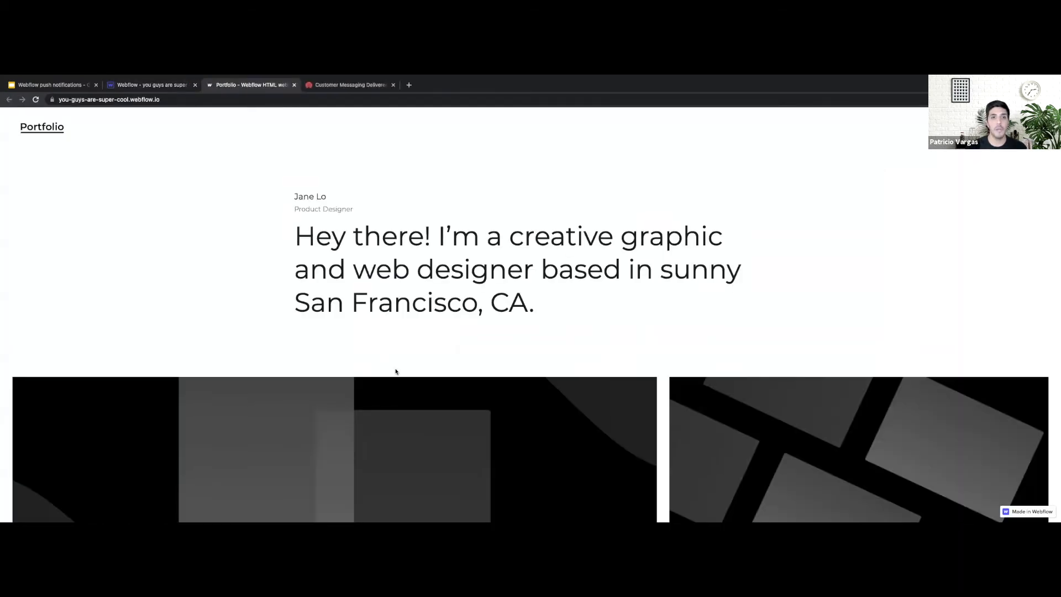
scroll(396, 372, down, 3)
scroll(395, 371, up, 3)
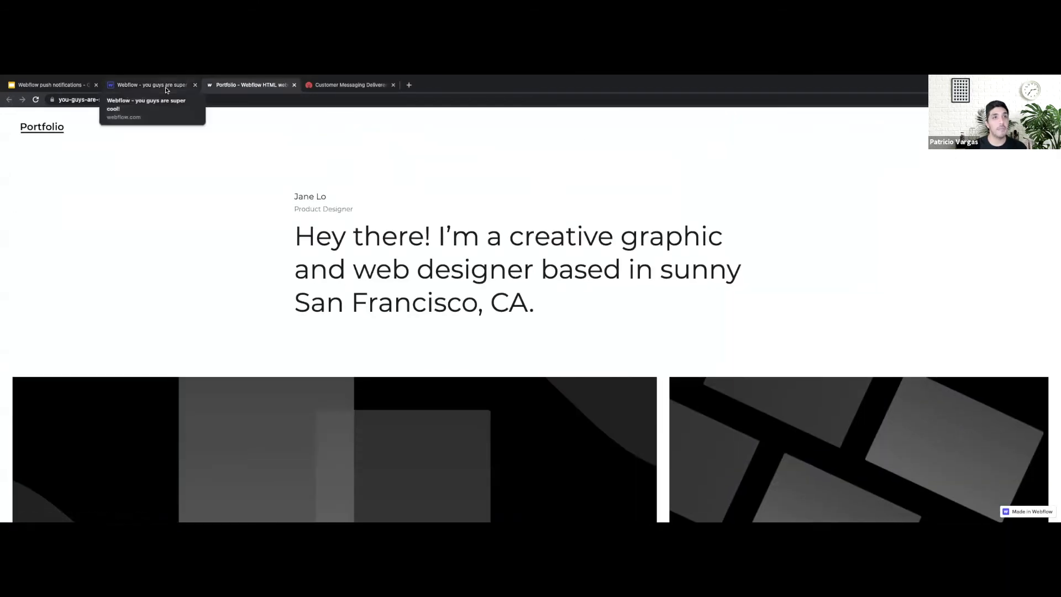
click(166, 90)
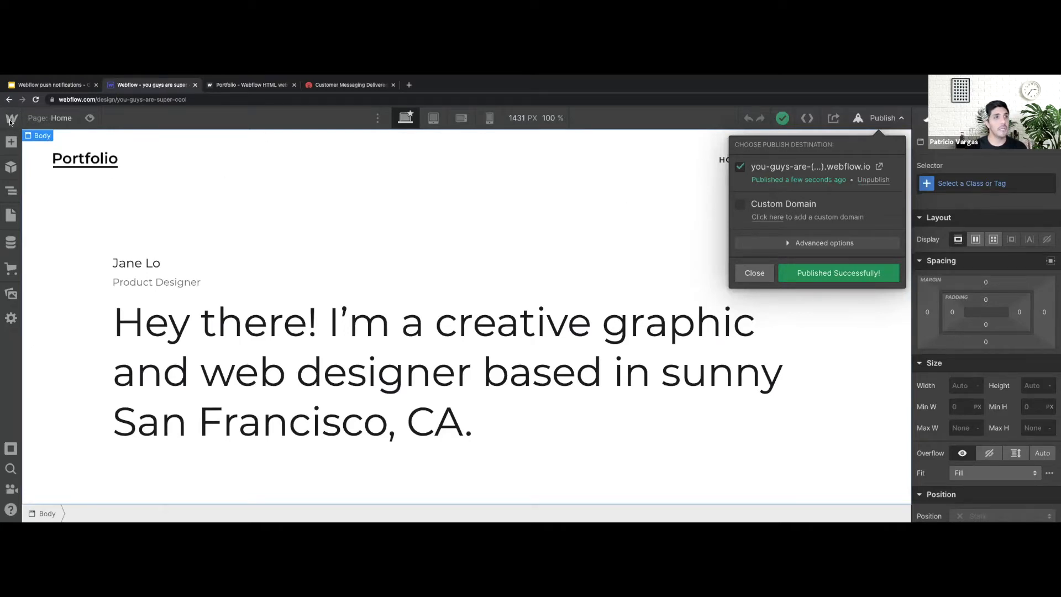
click(6, 119)
click(8, 119)
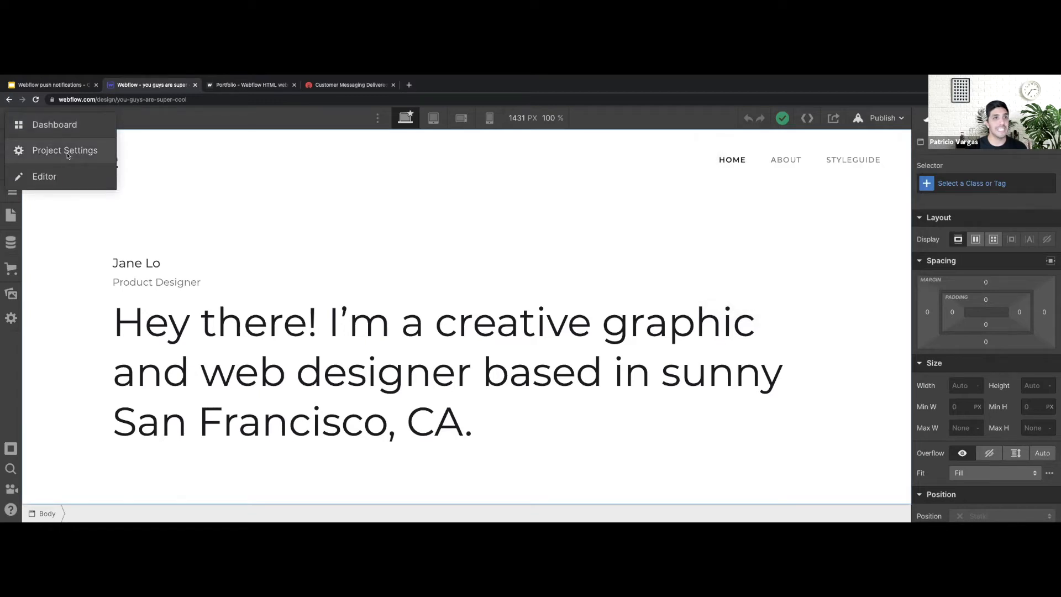
Open Project Settings' Custom Code tab and clear test text from the empty Head Code editor
click(67, 156)
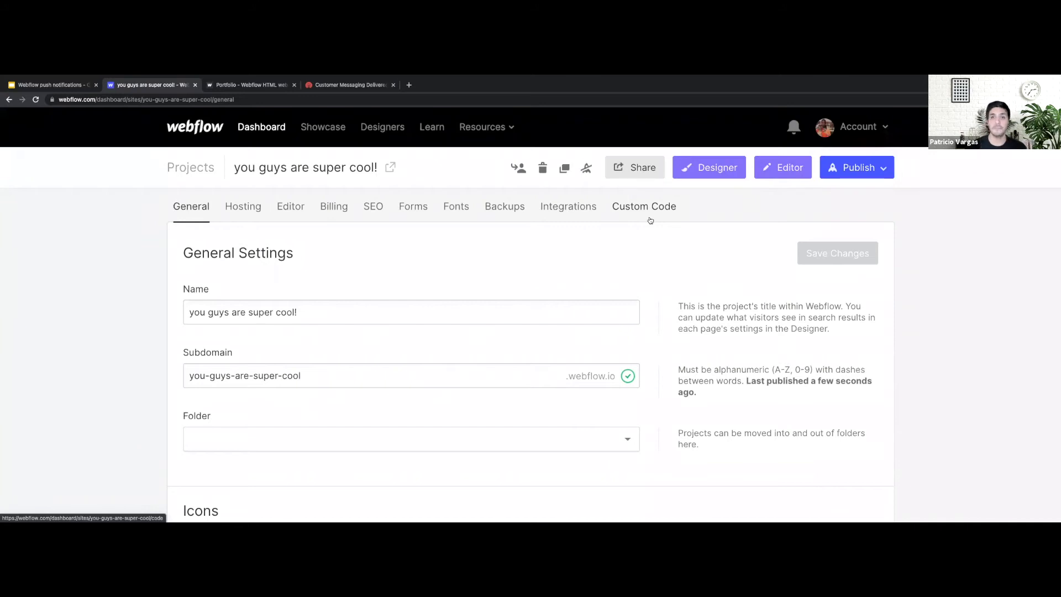
click(650, 218)
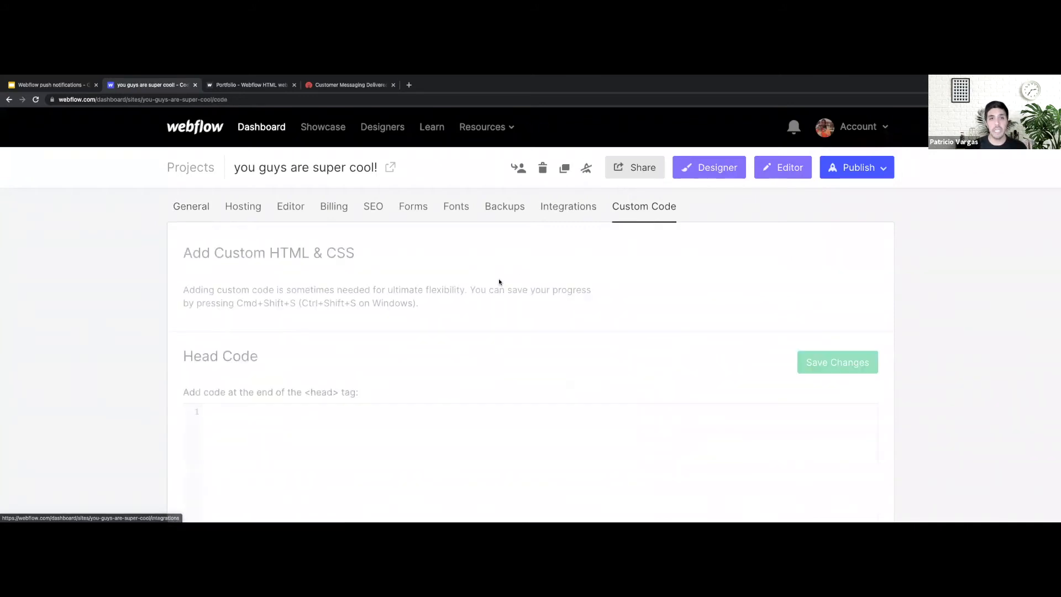
scroll(500, 282, down, 3)
click(239, 254)
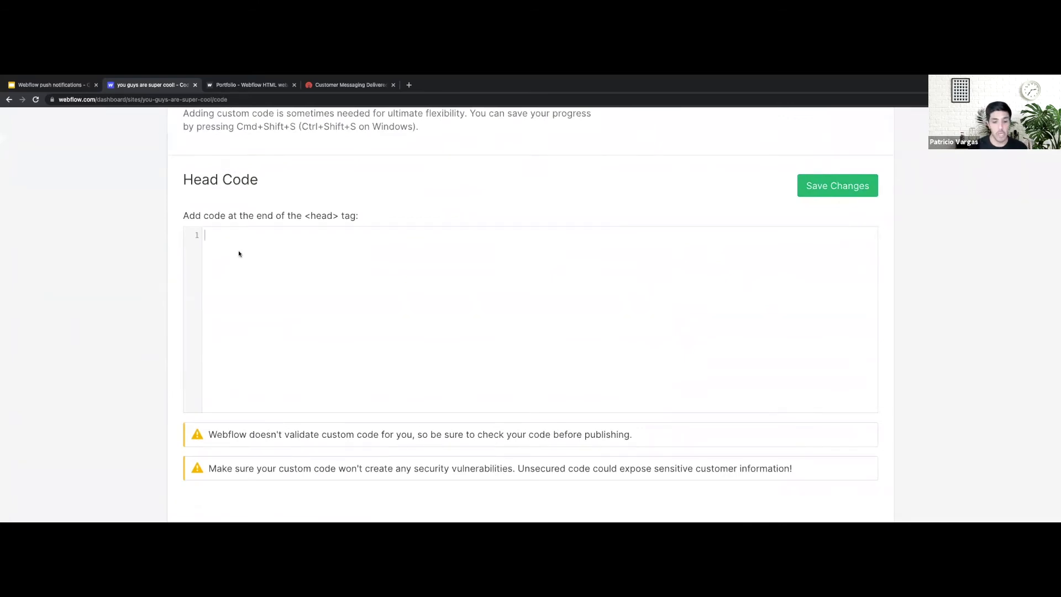
text(asjfhdask)
key(BackSpace)
key(BackSpace)
key(BackSpace)
key(BackSpace)
key(BackSpace)
key(BackSpace)
key(BackSpace)
key(BackSpace)
key(BackSpace)
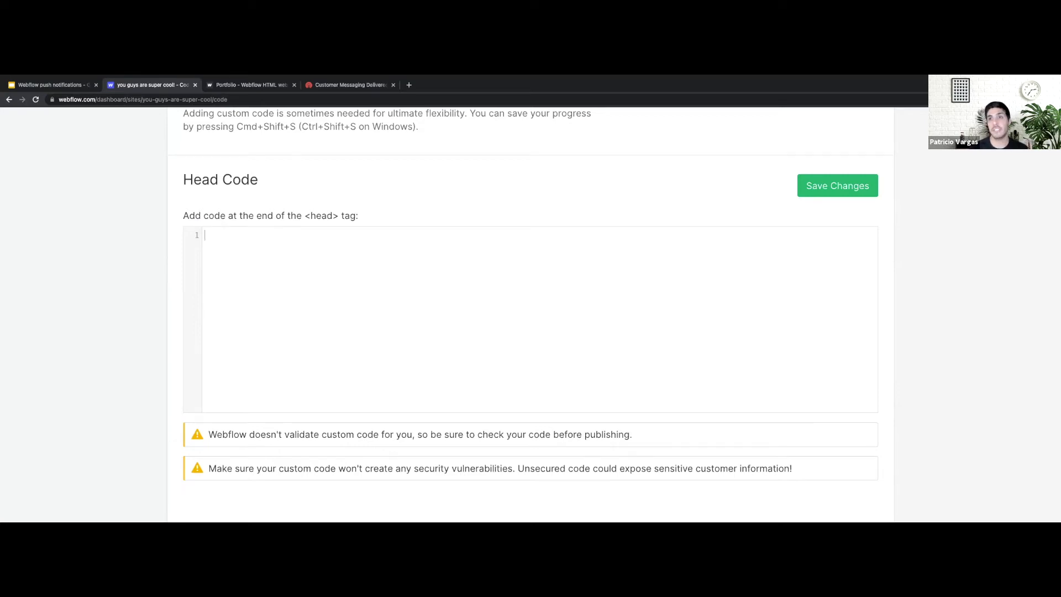
click(588, 327)
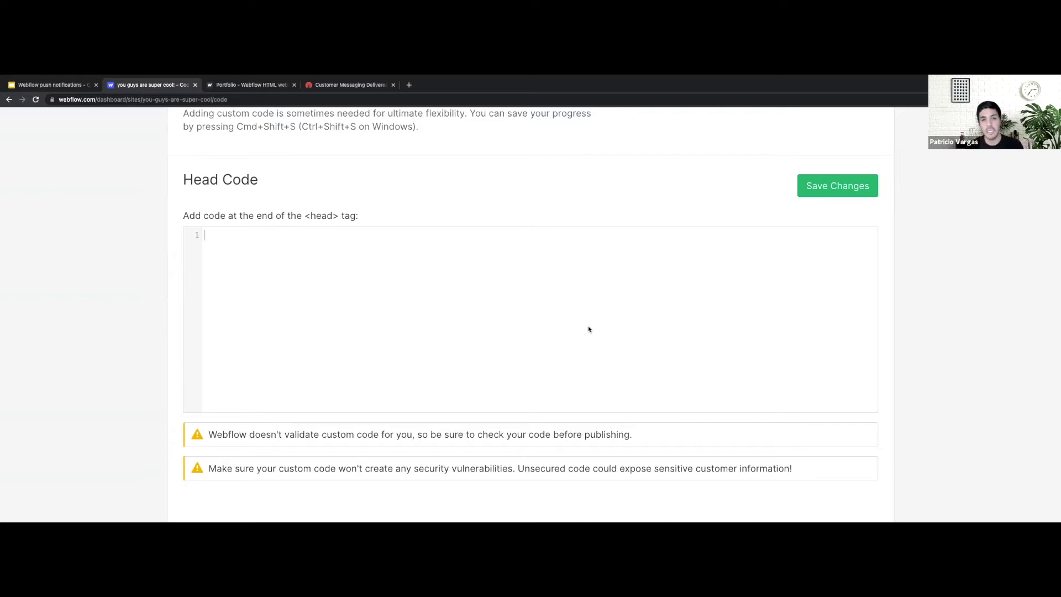
scroll(473, 333, up, 2)
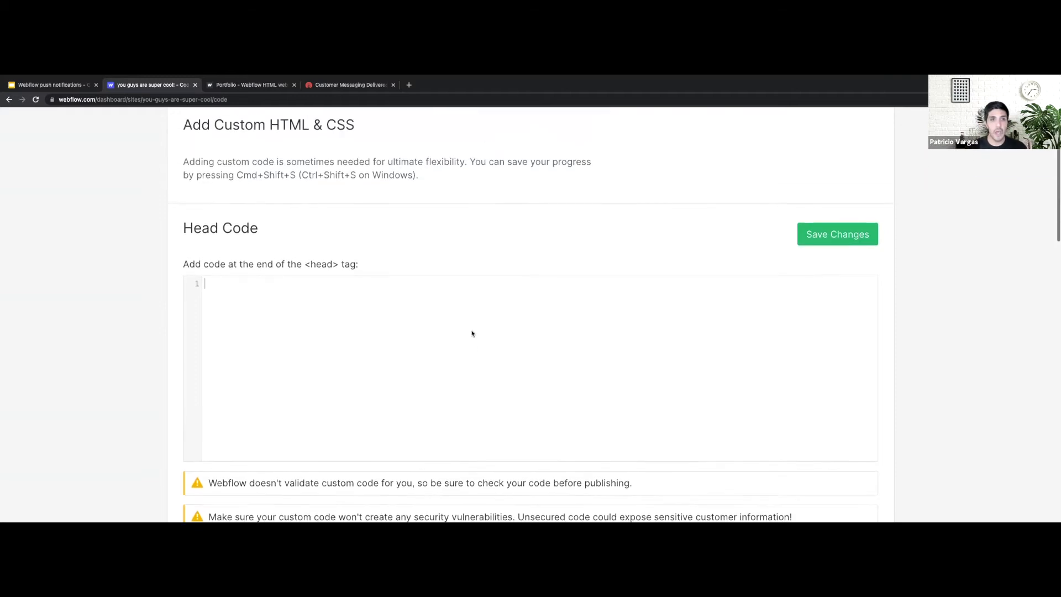
scroll(334, 241, down, 1)
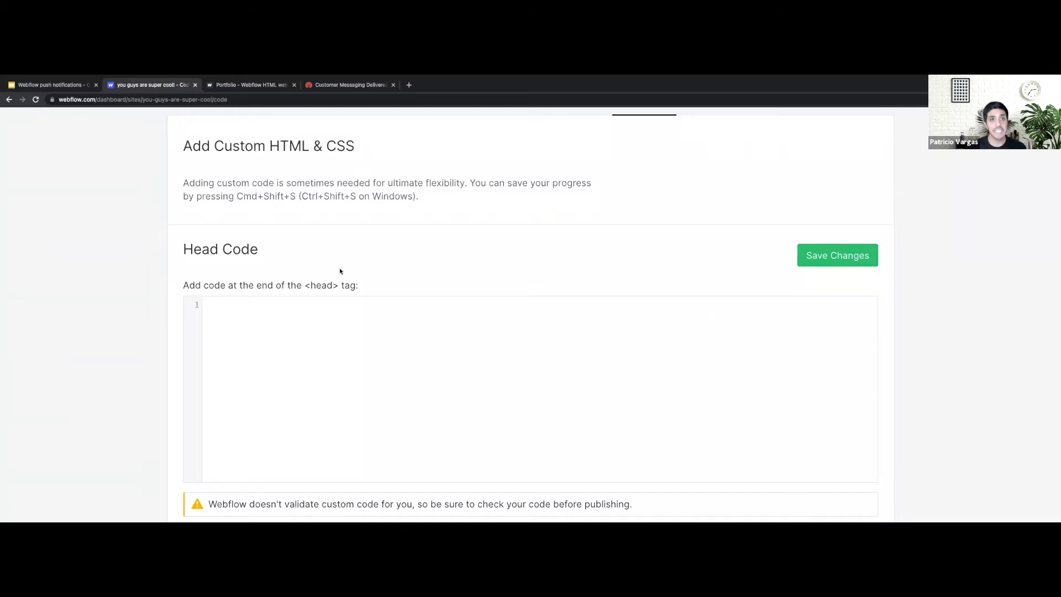
Log in on onesignal.com to reach the All Applications dashboard
click(344, 86)
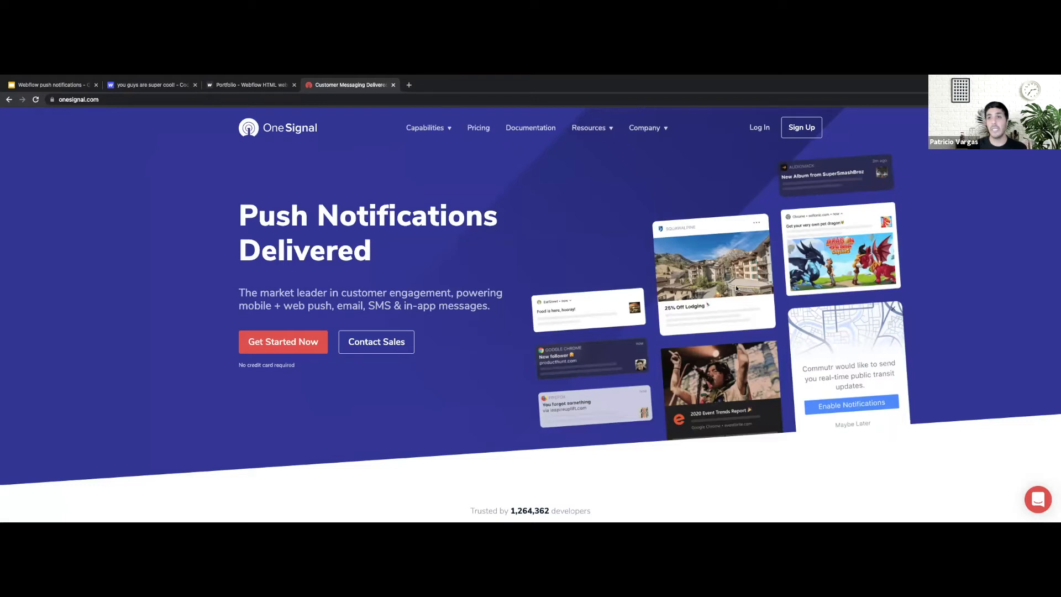
click(760, 131)
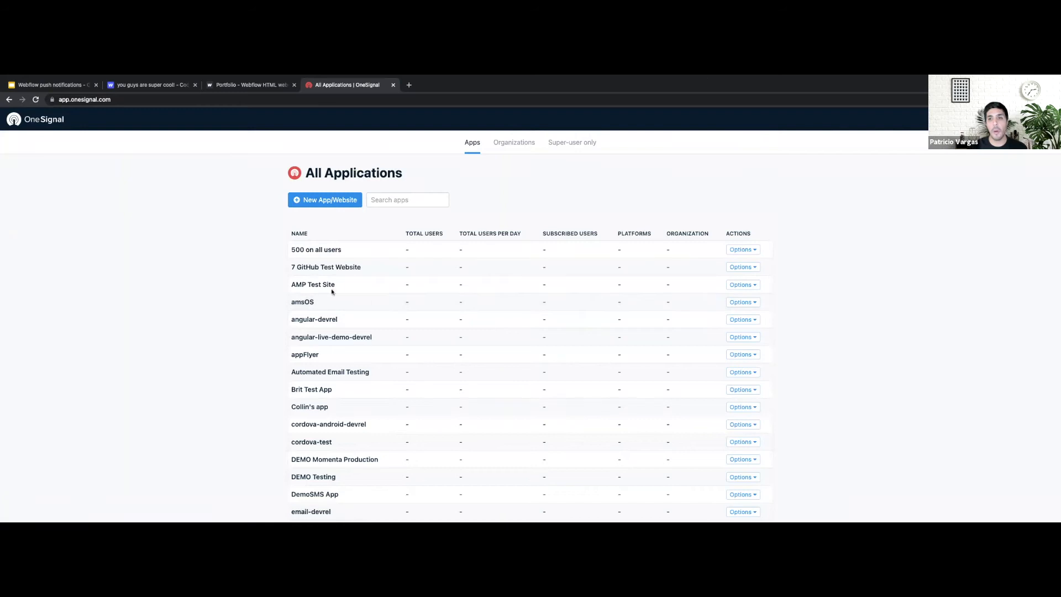
scroll(505, 395, down, 3)
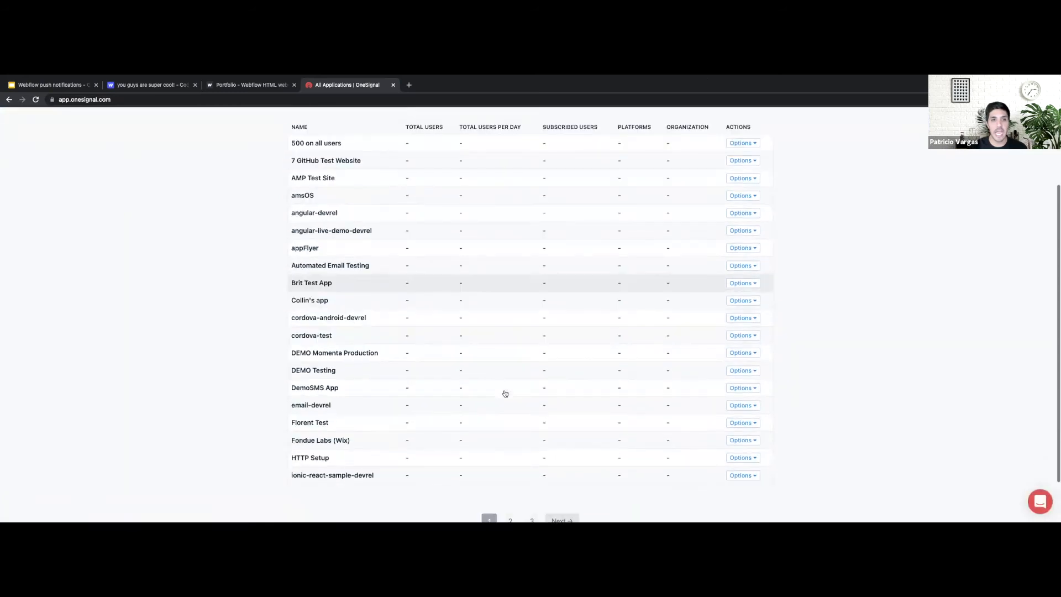
scroll(505, 394, up, 3)
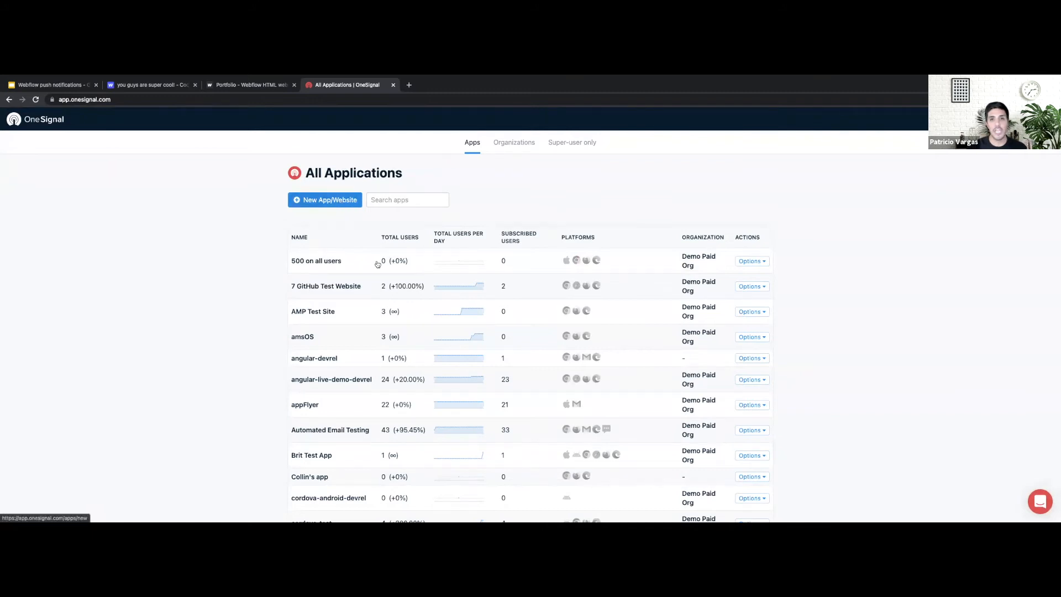
Add a new OneSignal app named onesignal-webinar-wf with Web as its platform
click(334, 205)
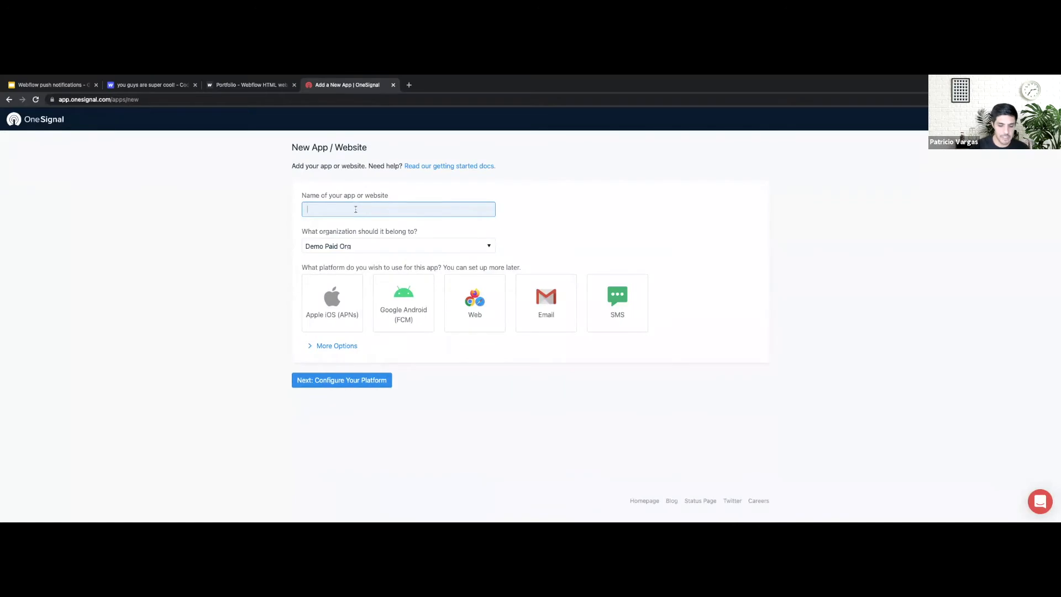
text(onesignal-webinar-wf)
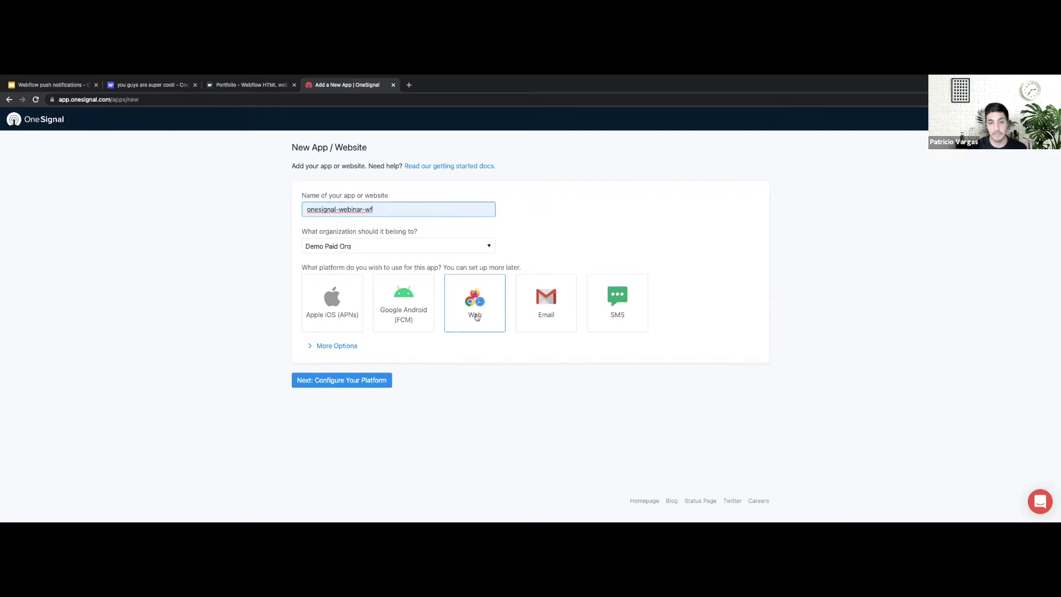
click(477, 316)
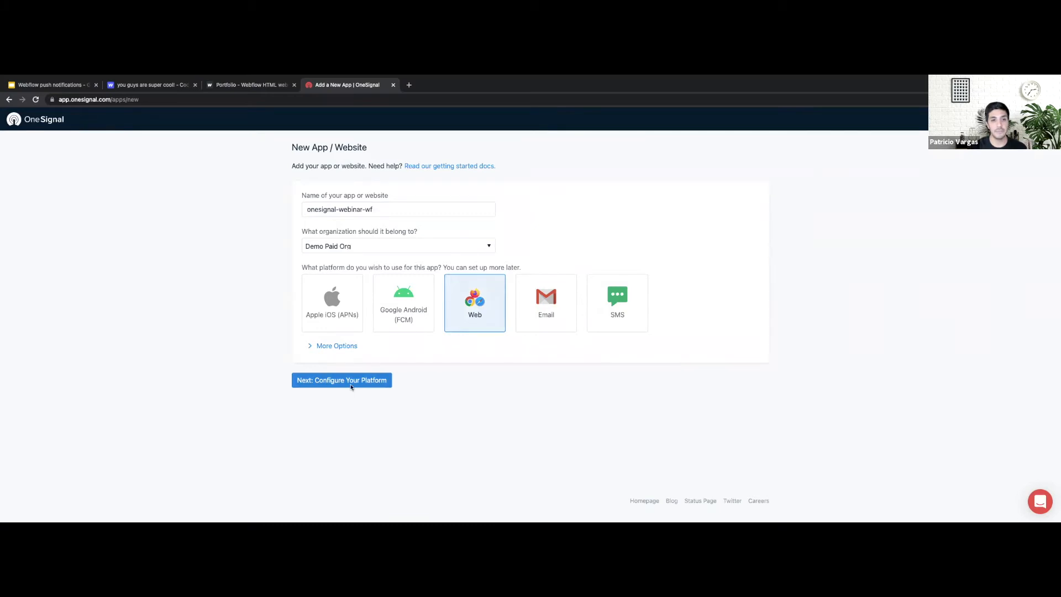
click(351, 387)
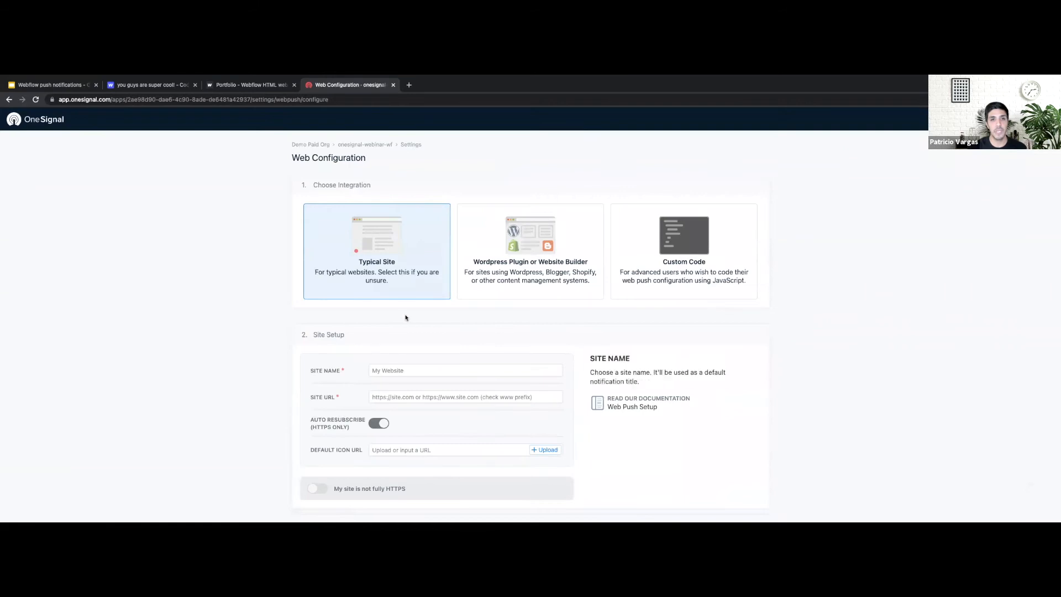
Enter 'cool cool site' as the site name in the Web Configuration
scroll(411, 336, down, 1)
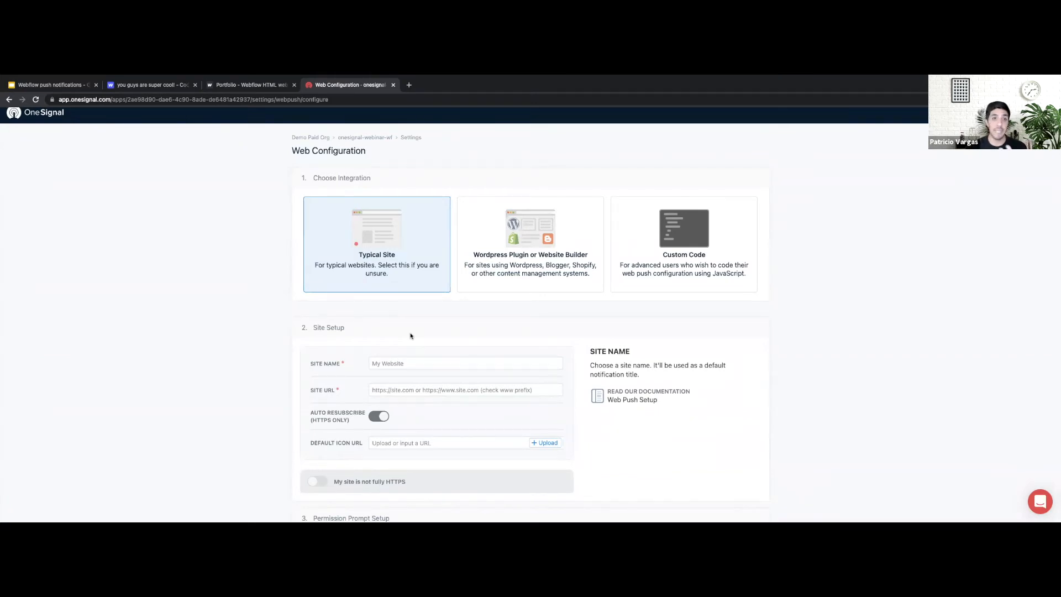
scroll(410, 335, down, 1)
click(392, 320)
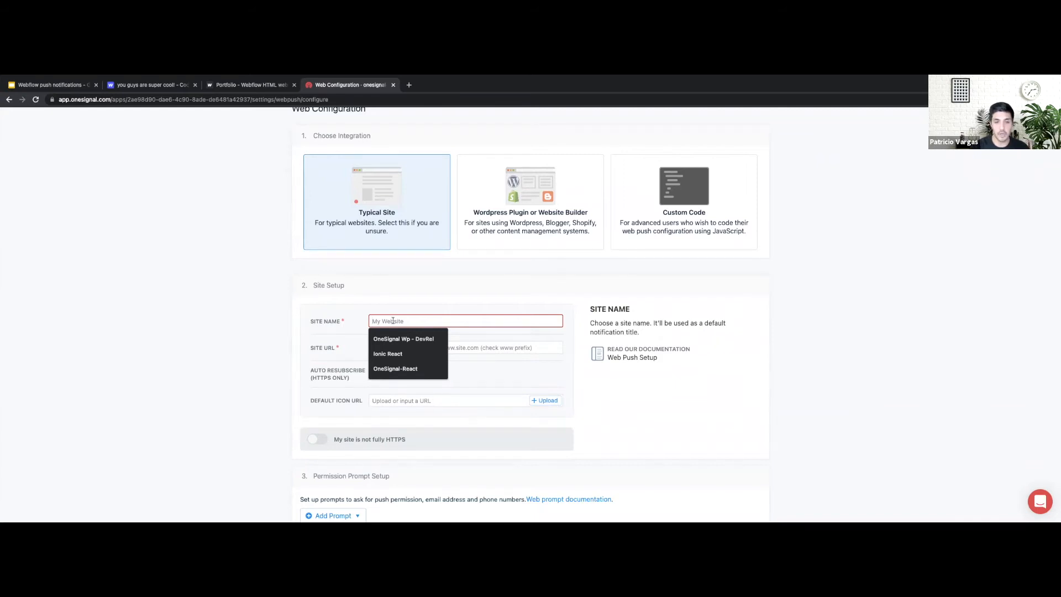
text(cool cool site)
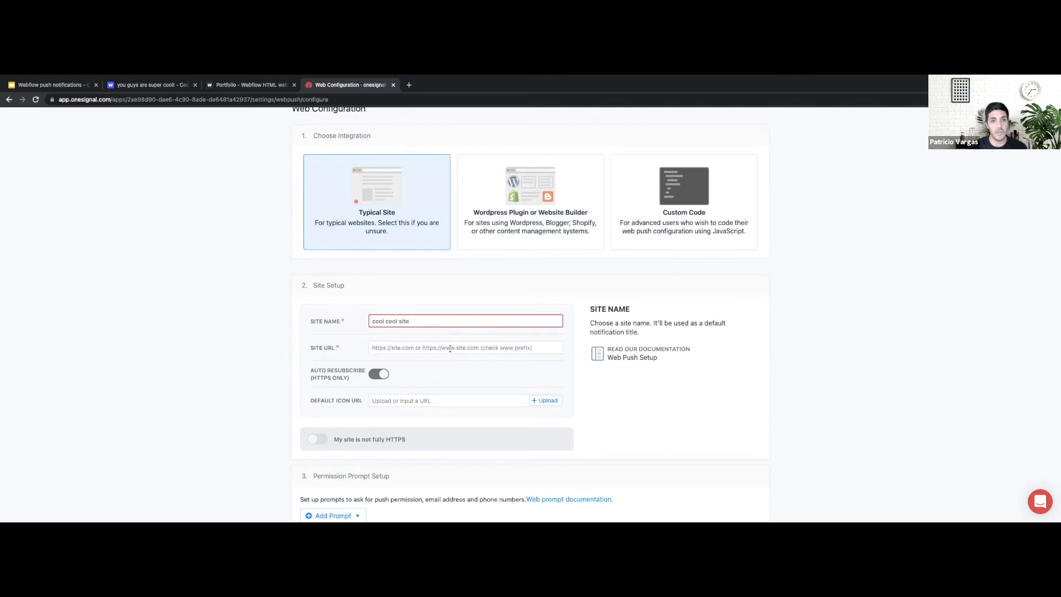
click(450, 348)
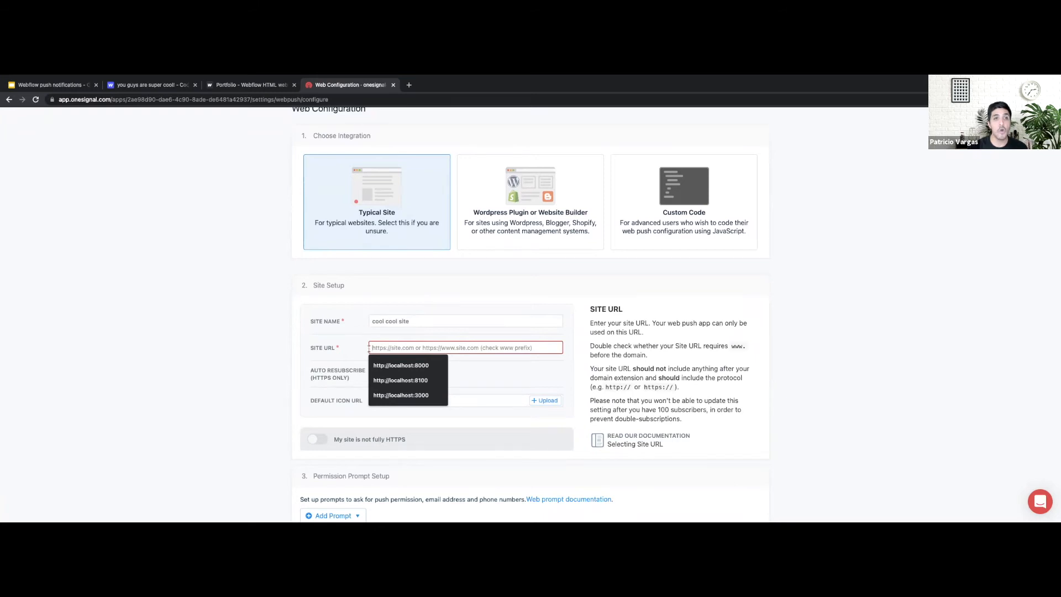
click(241, 87)
click(179, 99)
key(ctrl+c)
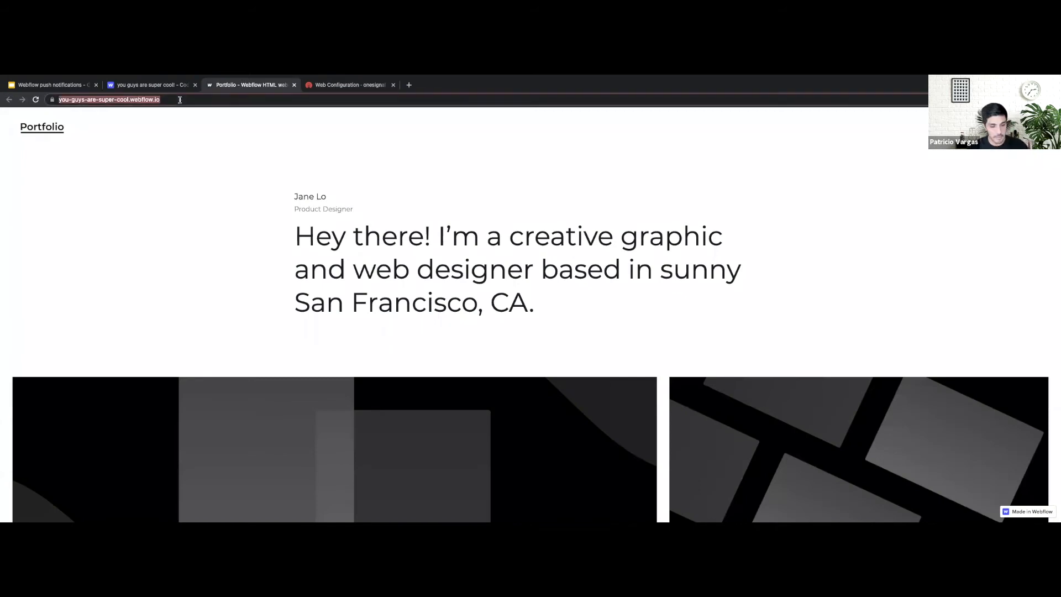
click(340, 86)
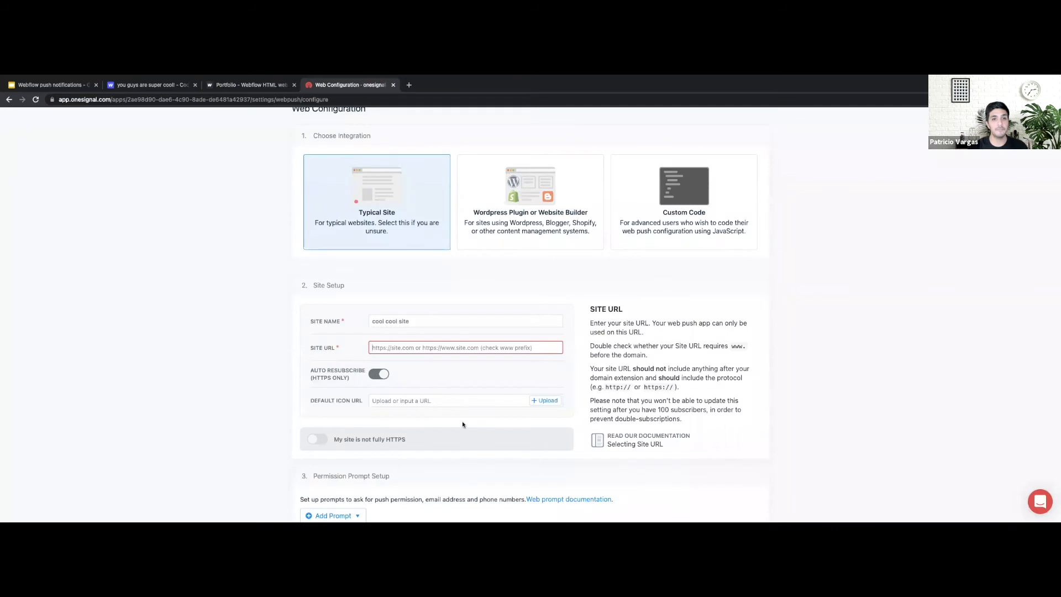
click(375, 347)
key(ctrl+v)
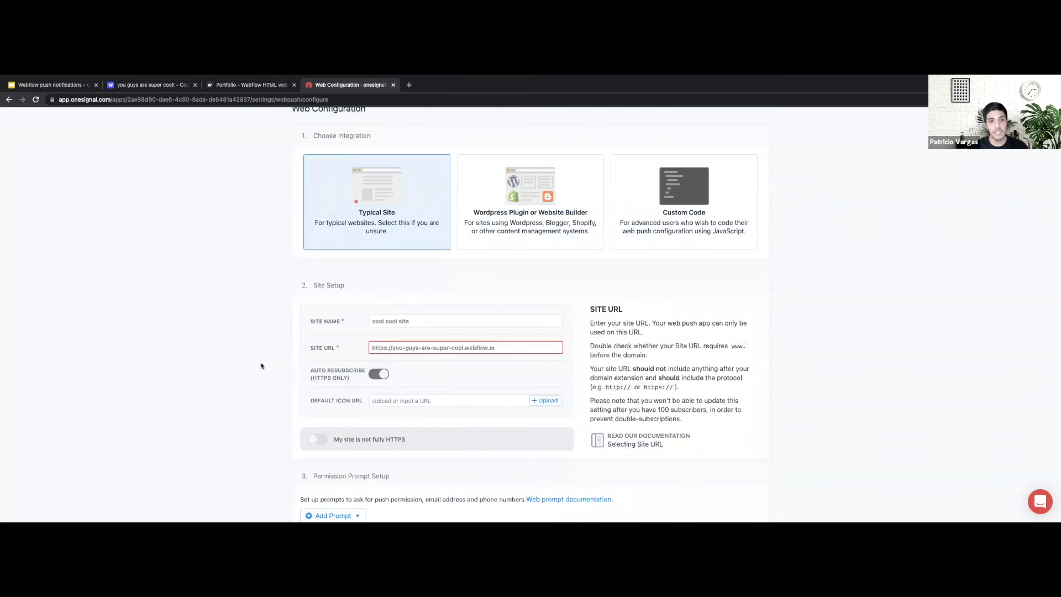
Turn on 'My site is not fully HTTPS' and set the label to coolcoolclub (coolcoolclub.os.tc)
scroll(277, 383, down, 3)
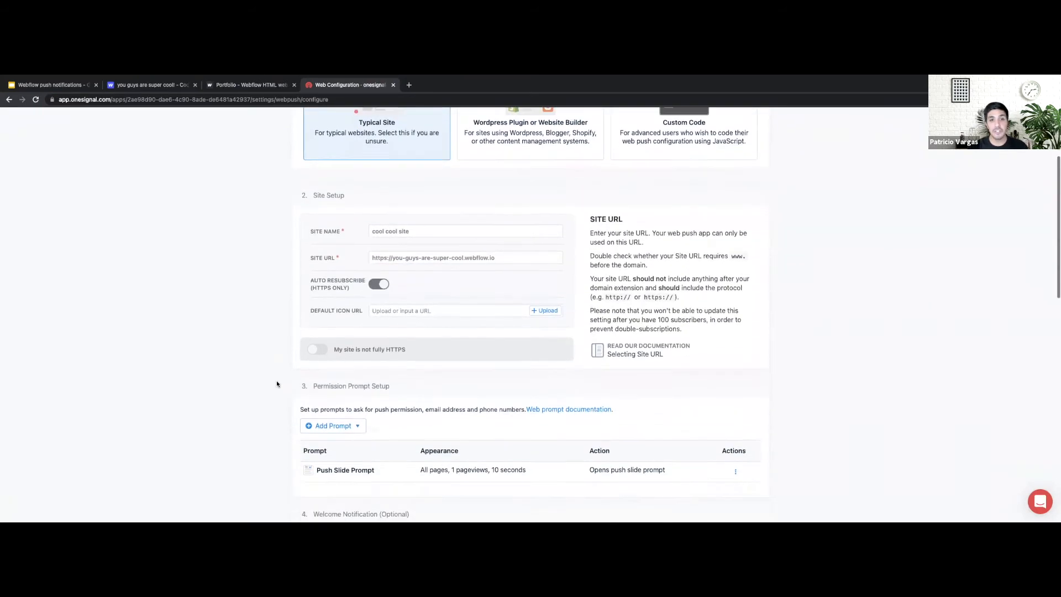
mouse_move(352, 314)
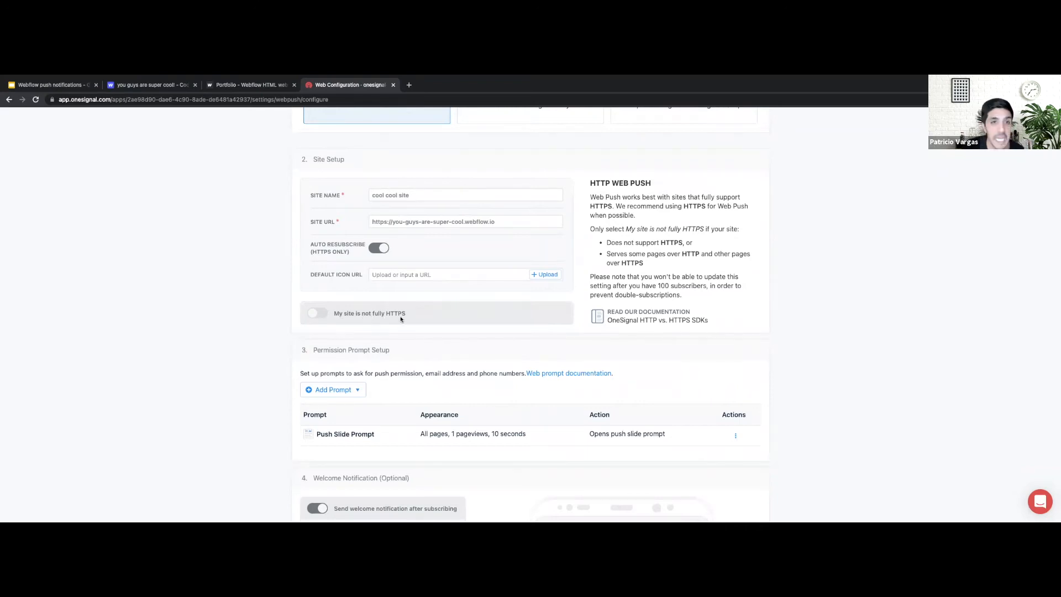
mouse_move(383, 231)
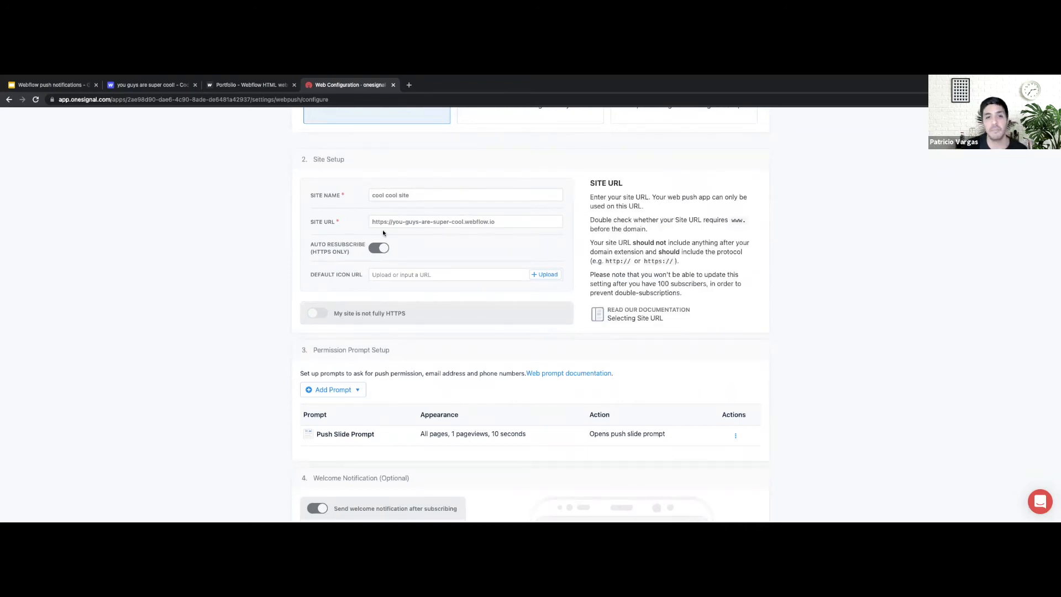
click(323, 314)
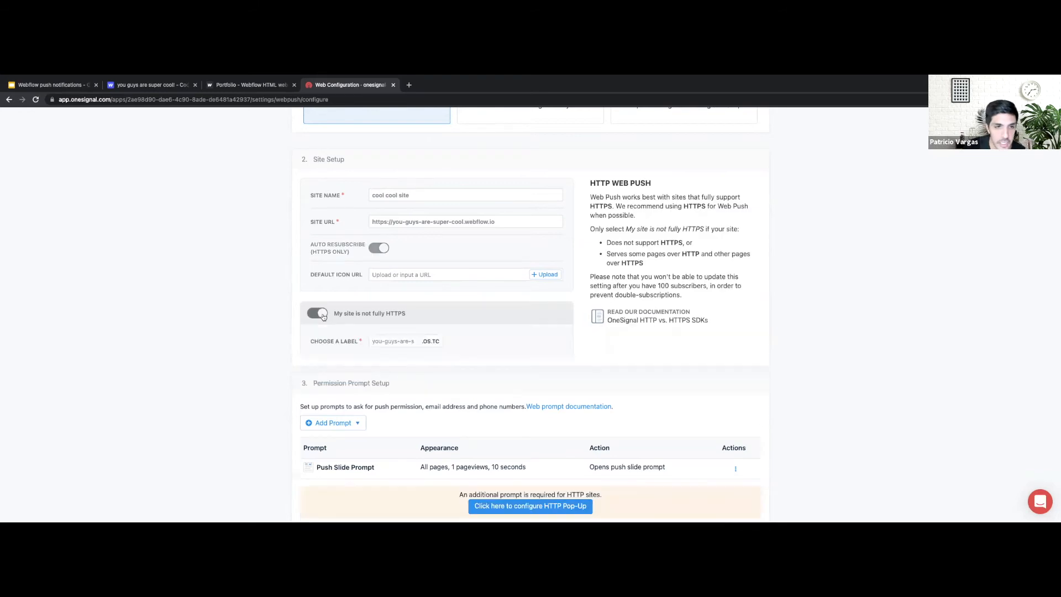
click(388, 343)
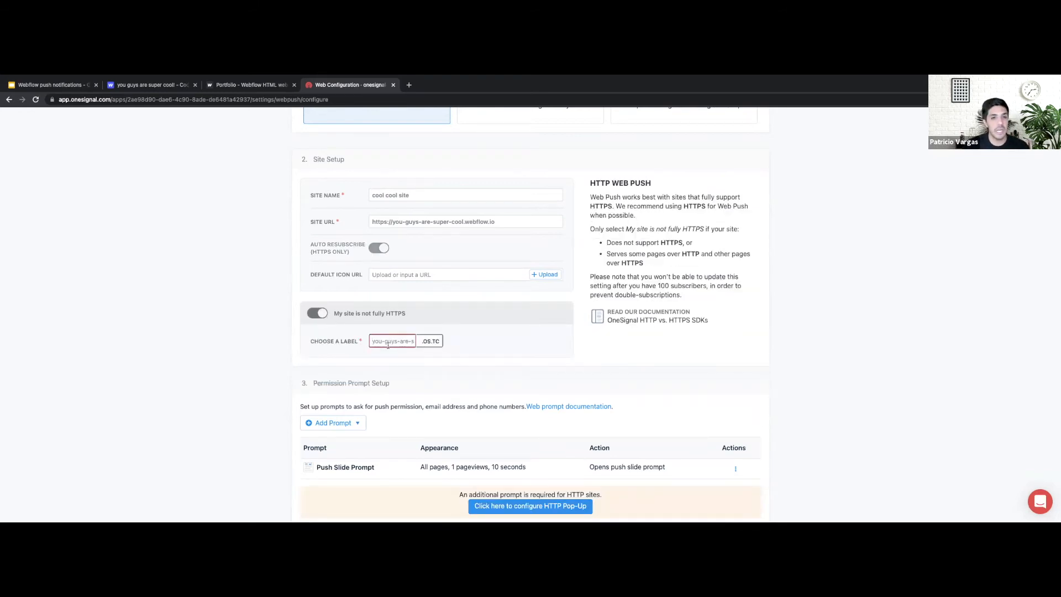
text(y)
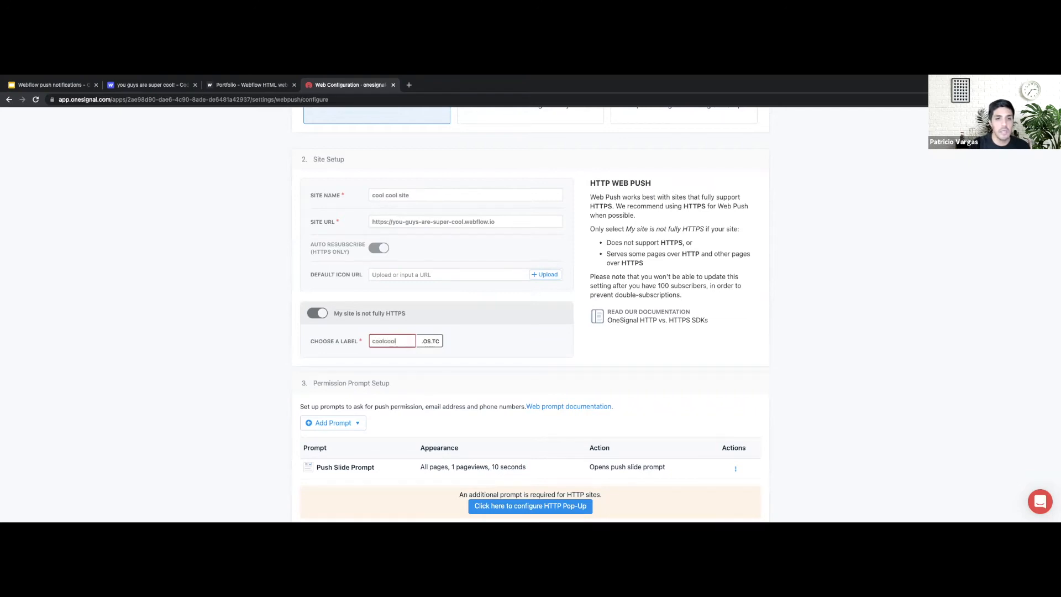
click(248, 357)
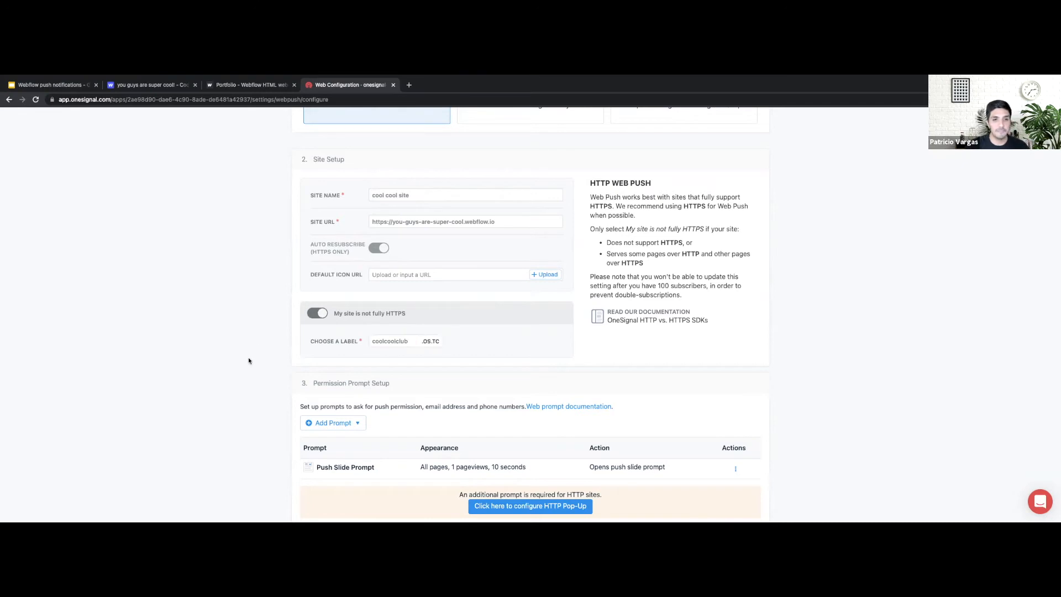
Bring up the Permission Prompt Editor for the Push Slide Prompt
scroll(248, 357, down, 2)
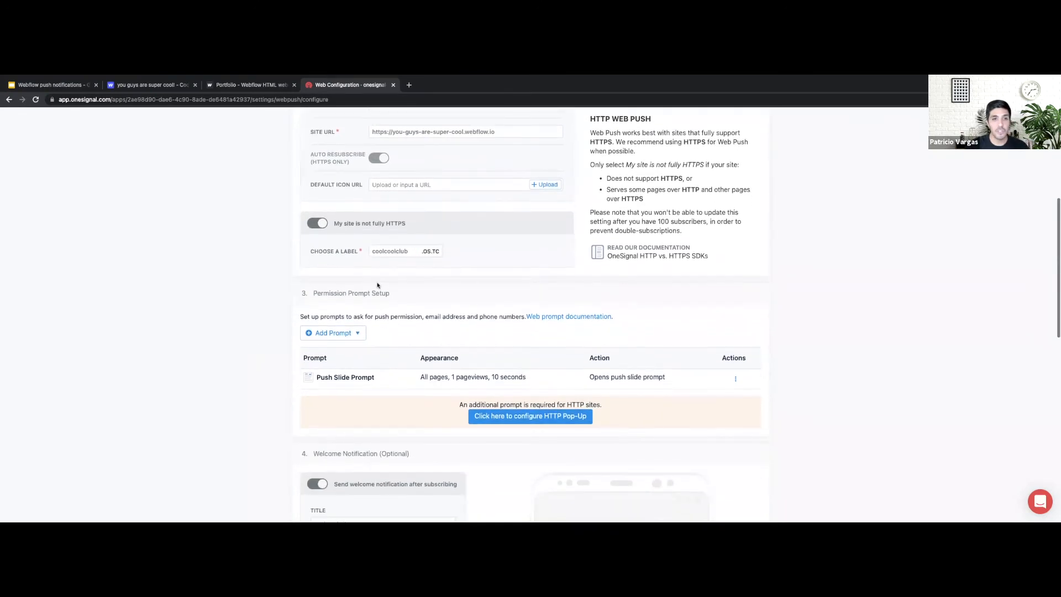
scroll(344, 388, down, 2)
scroll(343, 390, down, 1)
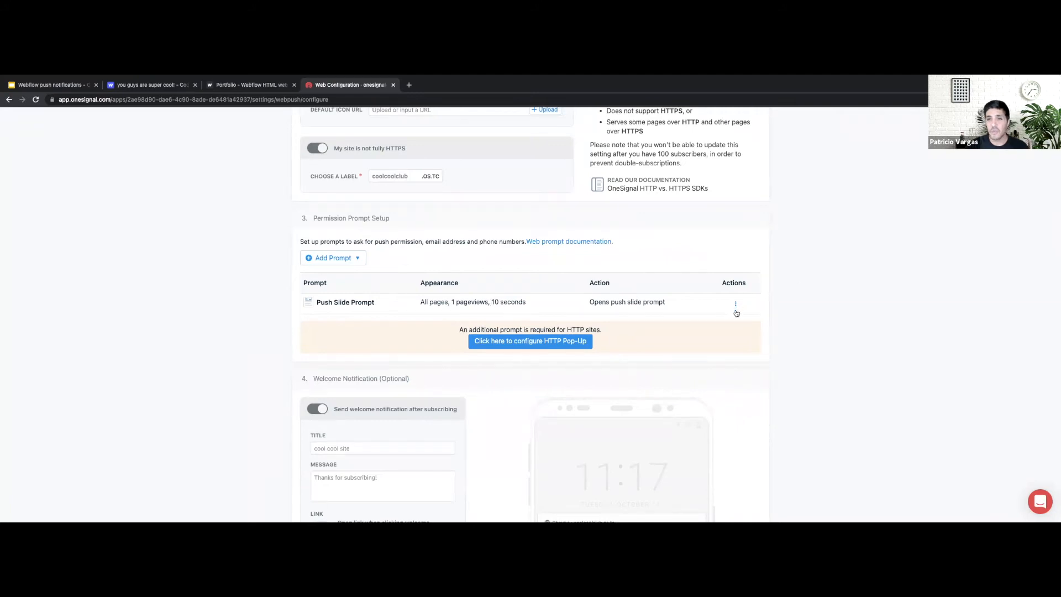
click(529, 338)
Change the push slide prompt delay from 10 to 3 seconds and save the prompt
click(319, 349)
key(BackSpace)
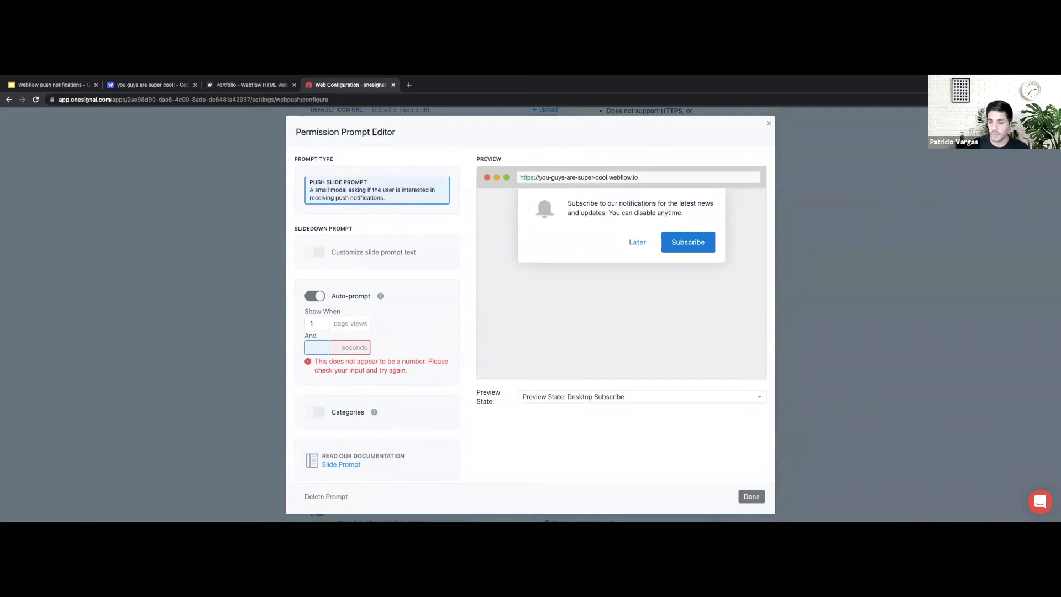
text(3)
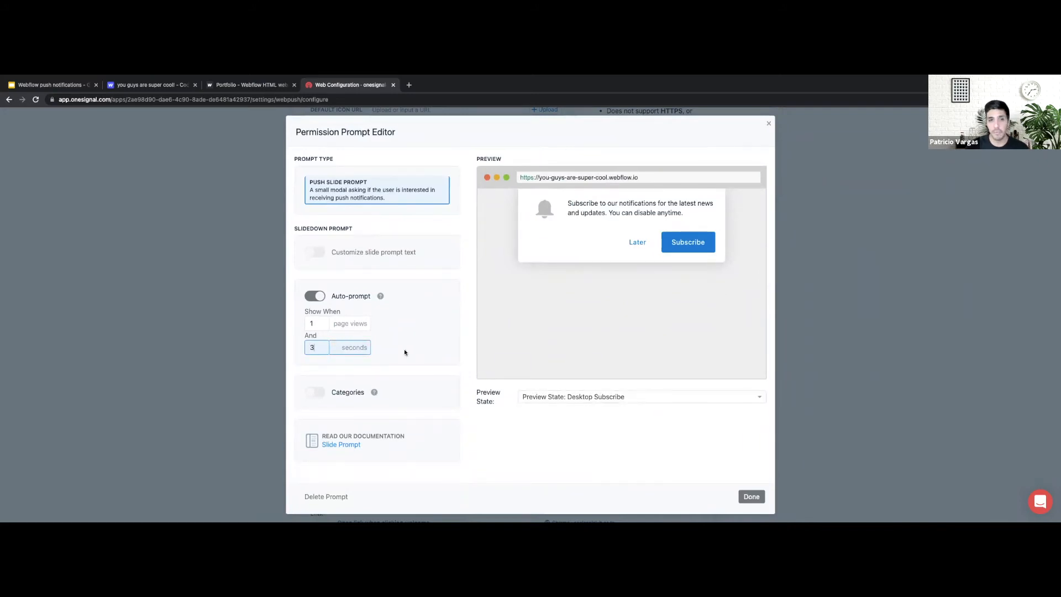
click(752, 496)
scroll(532, 334, down, 1)
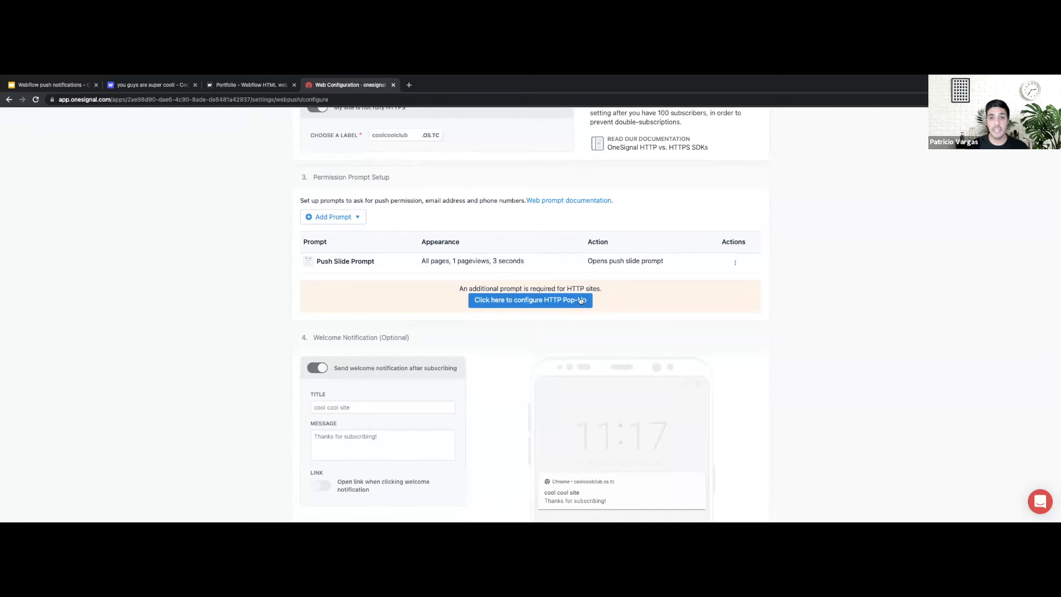
Enable custom HTTP pop-up text and set its action message to 'Cool kidzzzz use OneSignal!'
click(512, 302)
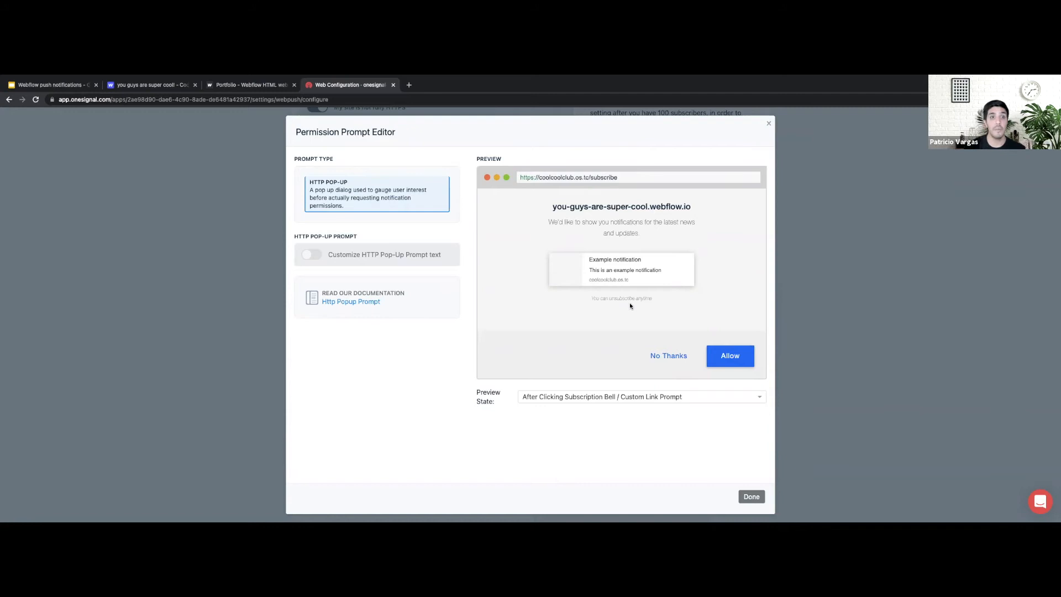
scroll(389, 249, down, 5)
click(313, 255)
click(330, 293)
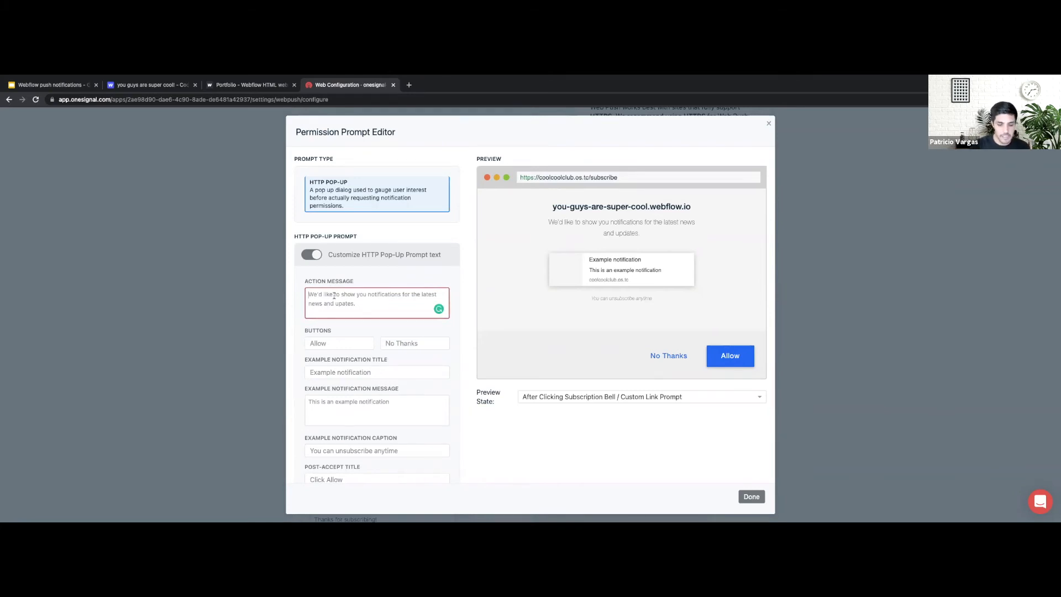
text(Coolz kid)
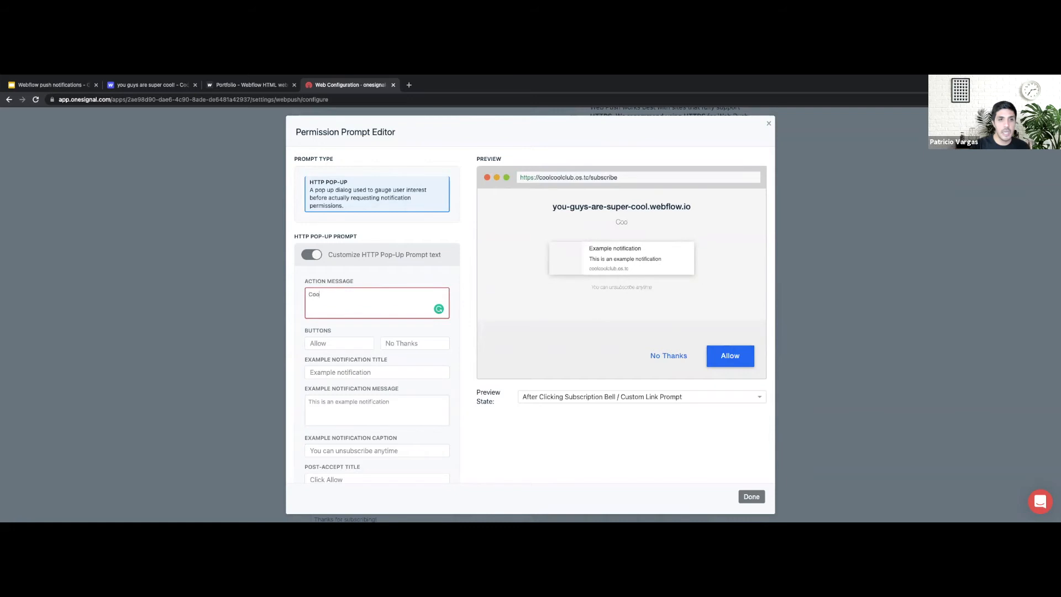
key(BackSpace)
key(BackSpace)
key(BackSpace)
key(BackSpace)
key(BackSpace)
text(kidz use)
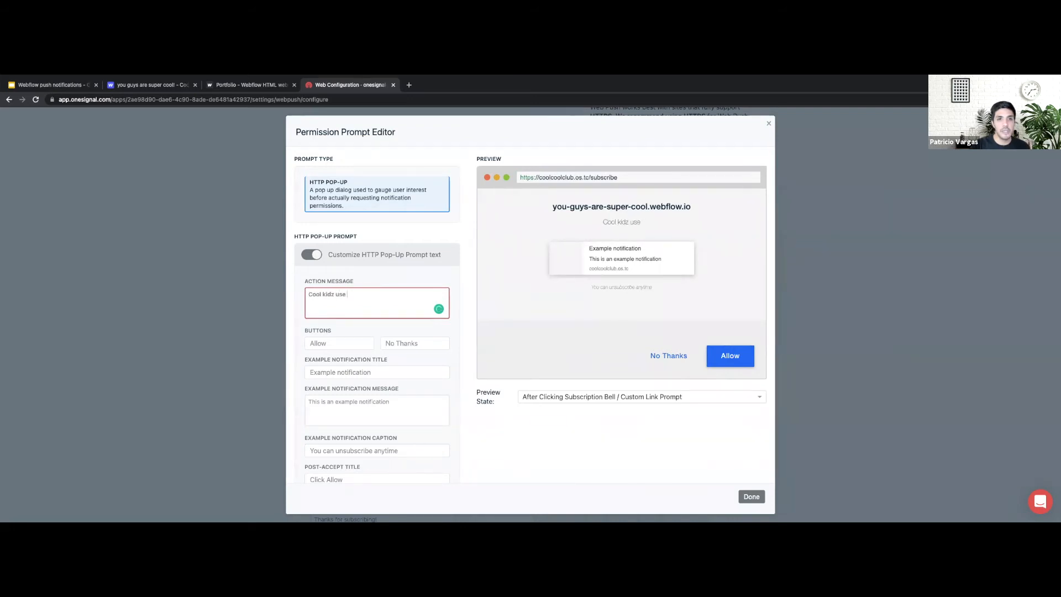
text( On)
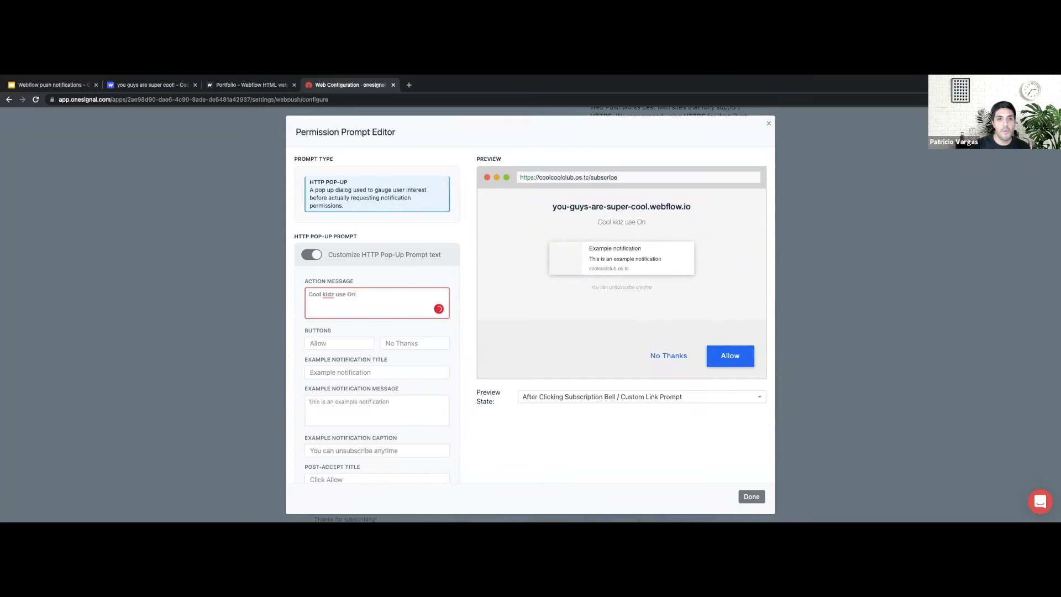
text(eSignal!)
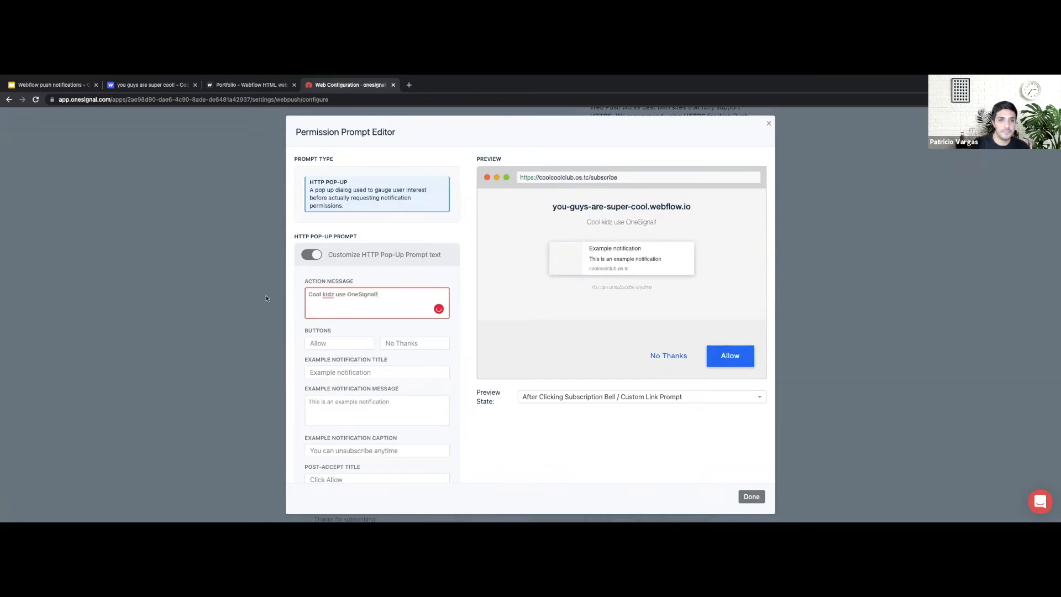
click(334, 294)
text(zzz)
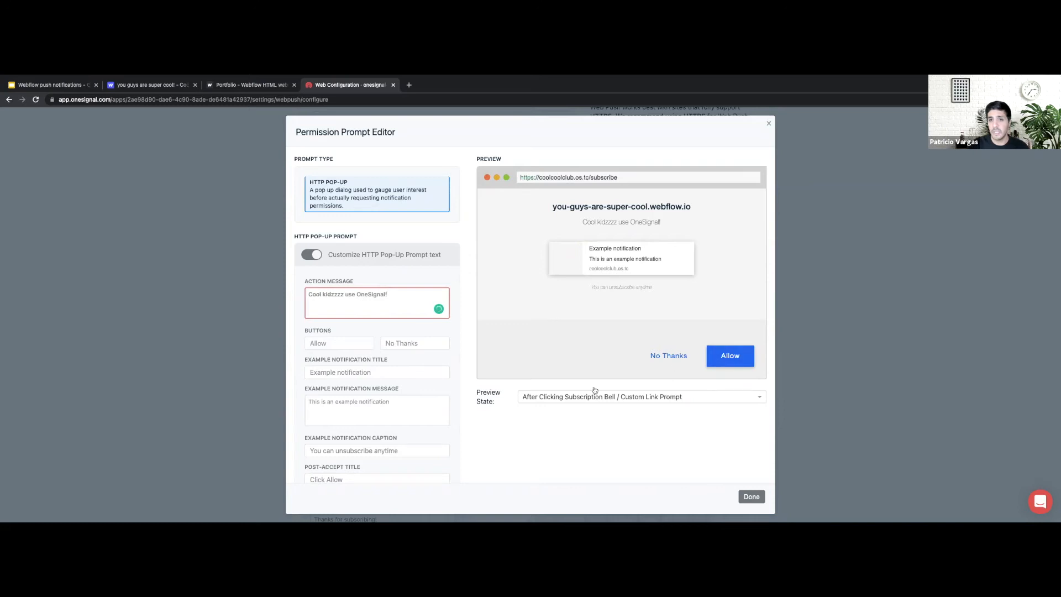
scroll(666, 359, down, 3)
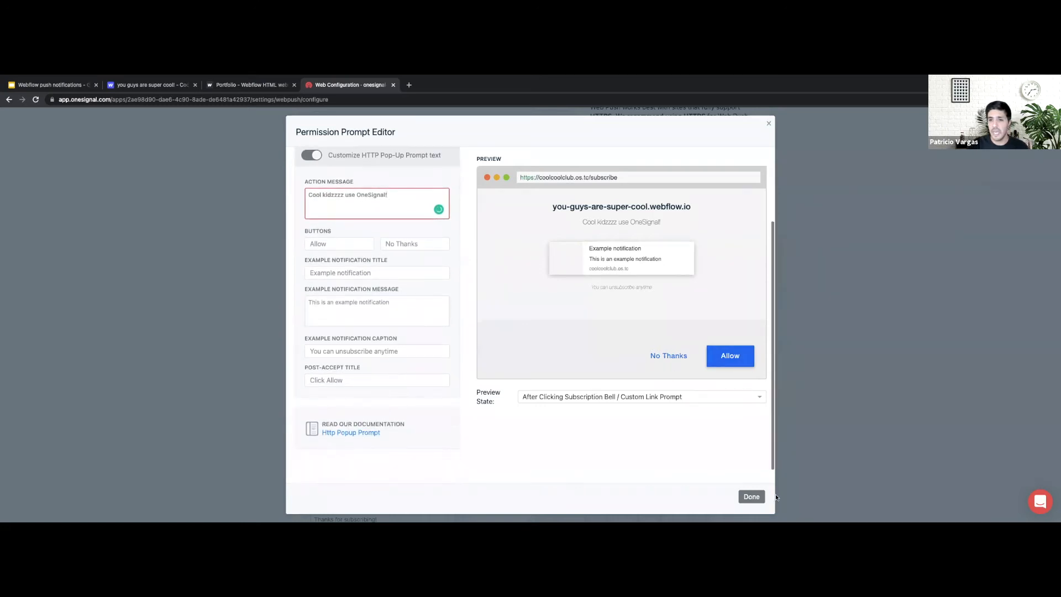
Close the prompt editor and preview the welcome notification on Windows and macOS
click(752, 497)
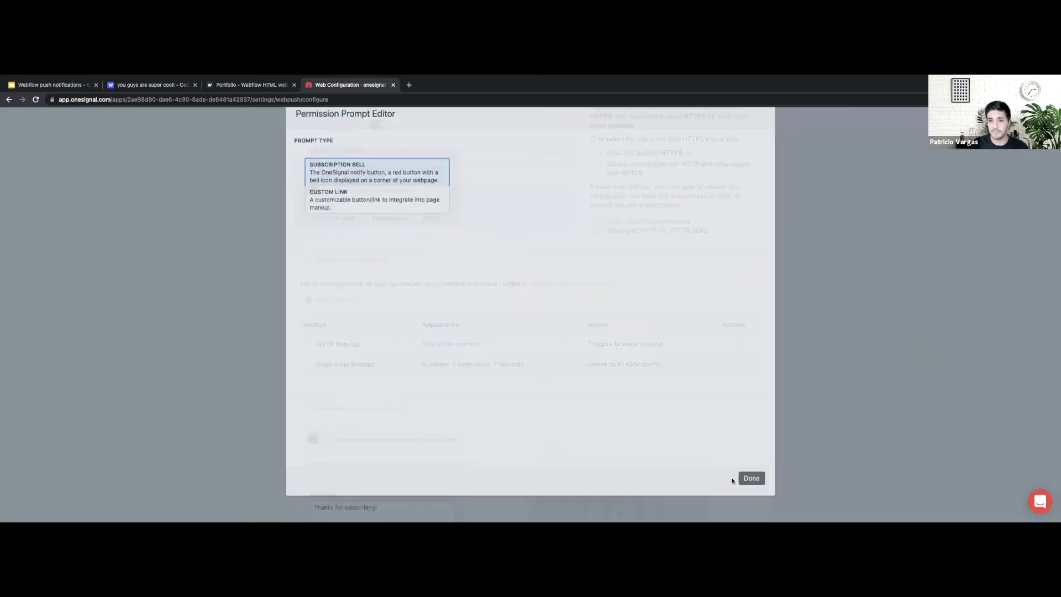
scroll(445, 365, down, 5)
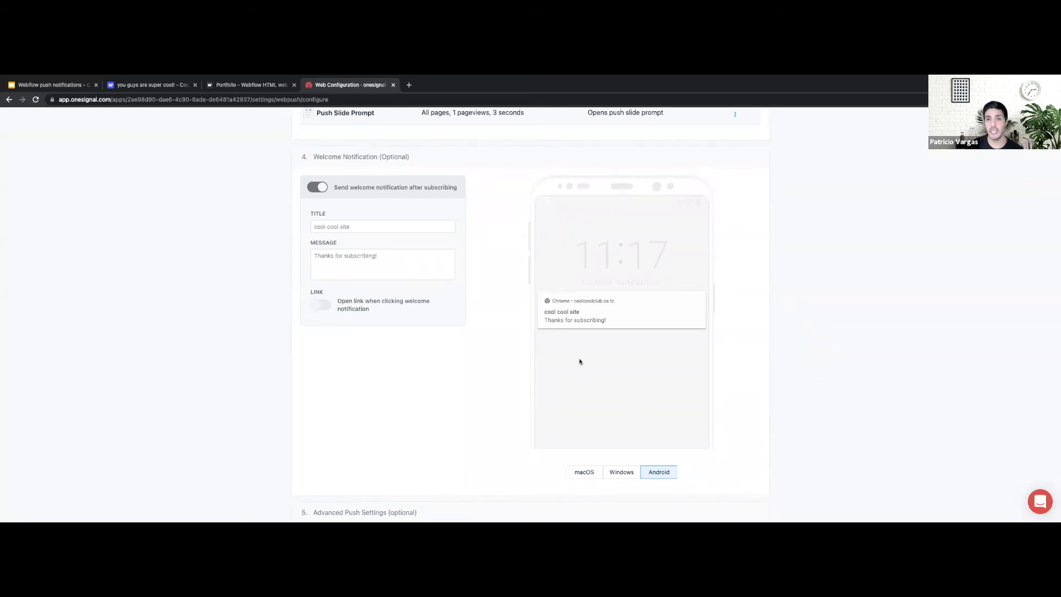
click(627, 473)
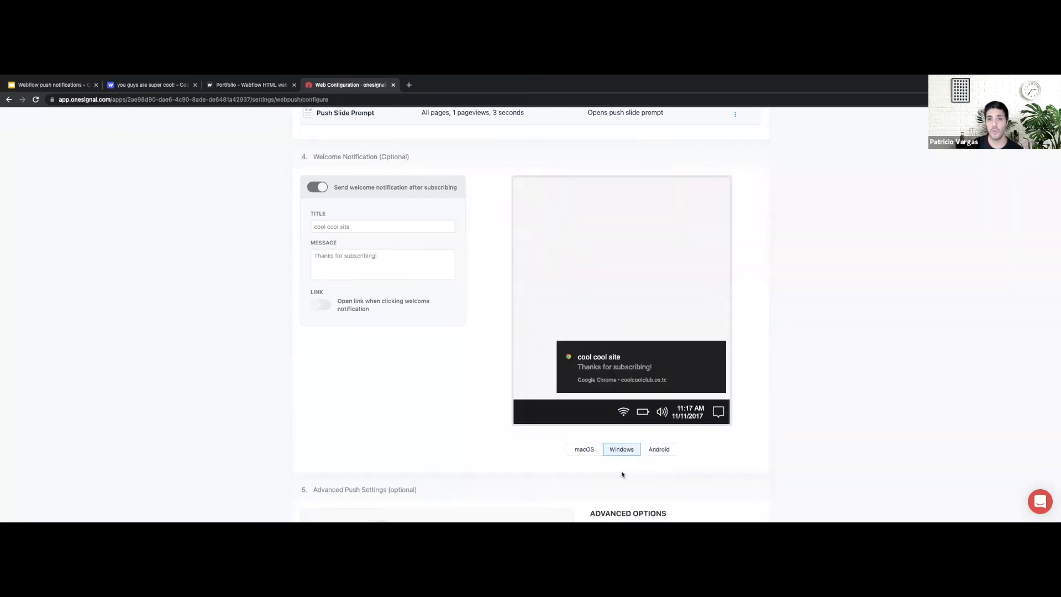
click(590, 452)
scroll(451, 393, down, 4)
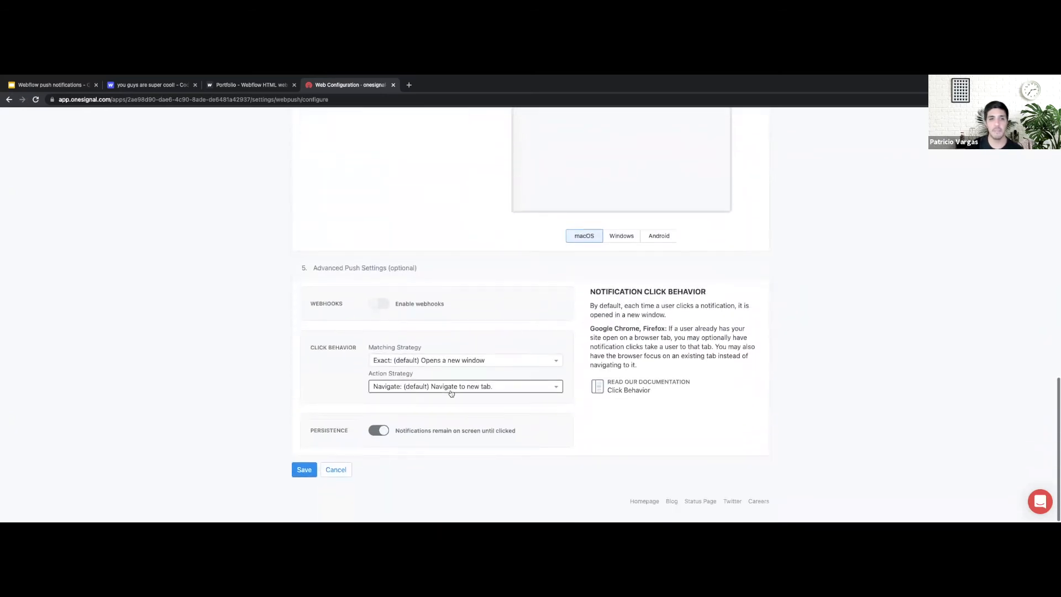
Save the web push configuration and copy the OneSignal SDK setup script
click(303, 474)
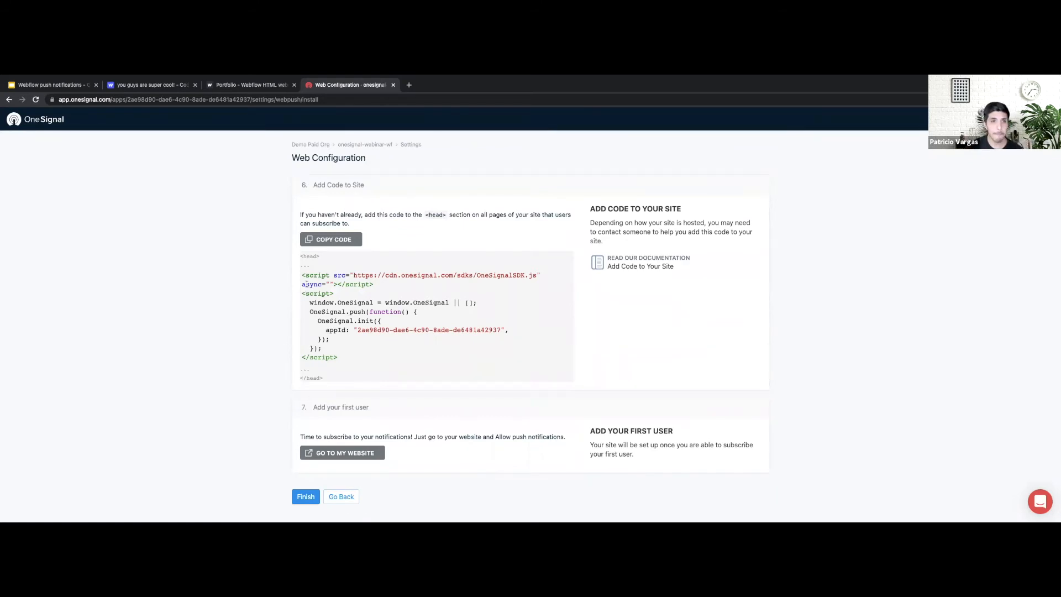
drag(302, 274, 303, 357)
right_click(356, 298)
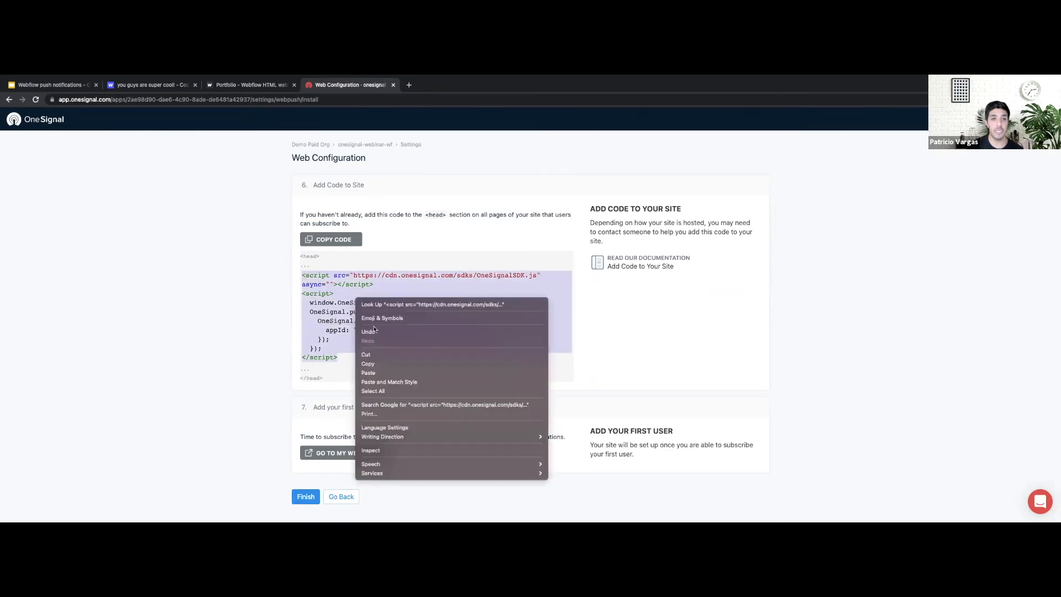
click(369, 364)
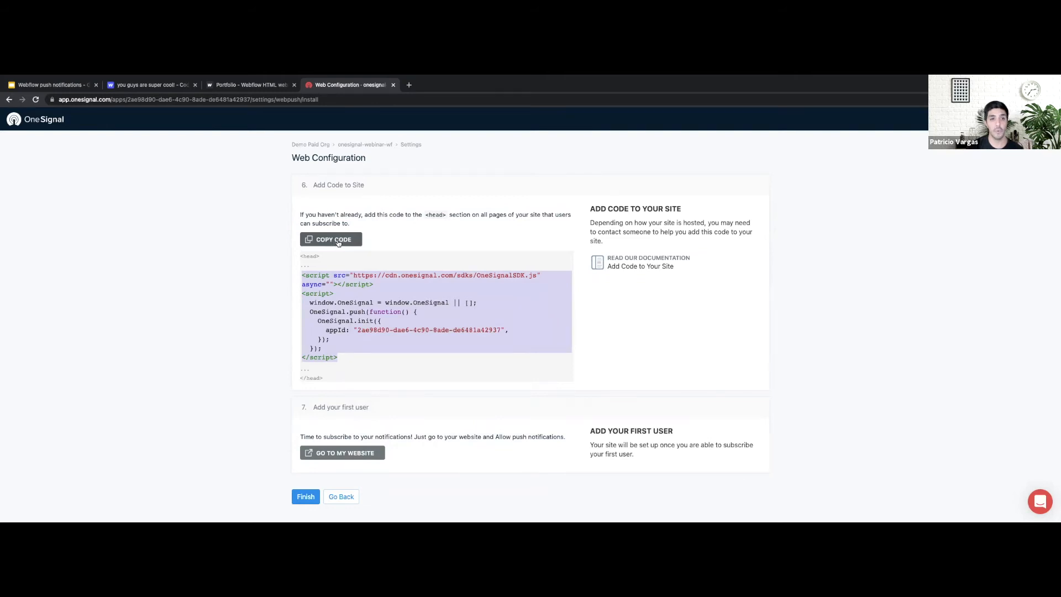
click(338, 243)
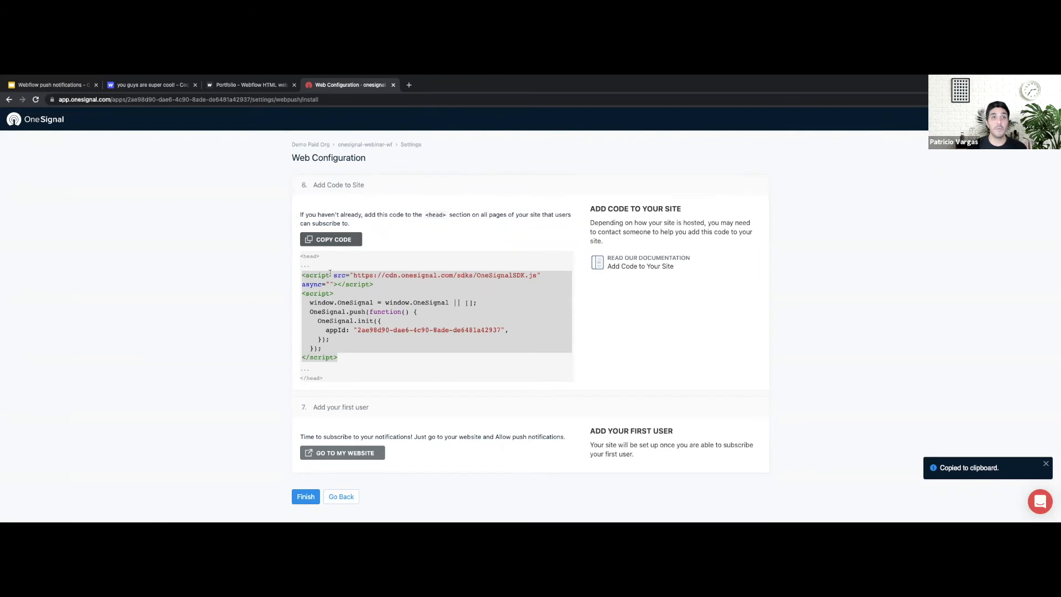
Paste the OneSignal SDK script into the site's Head Code in Custom Code settings
click(255, 89)
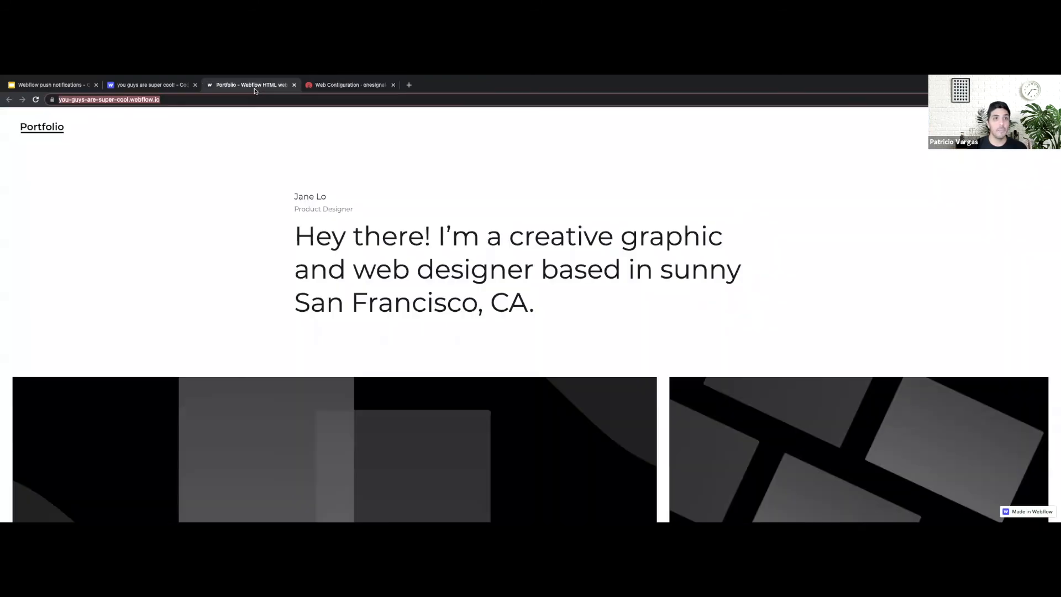
click(174, 89)
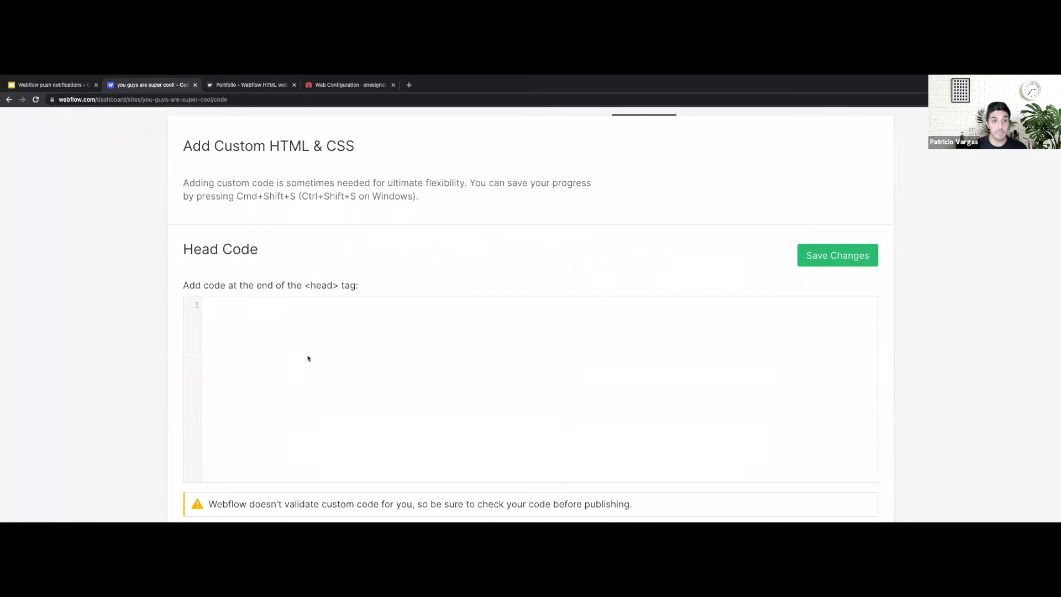
click(264, 336)
key(ctrl+v)
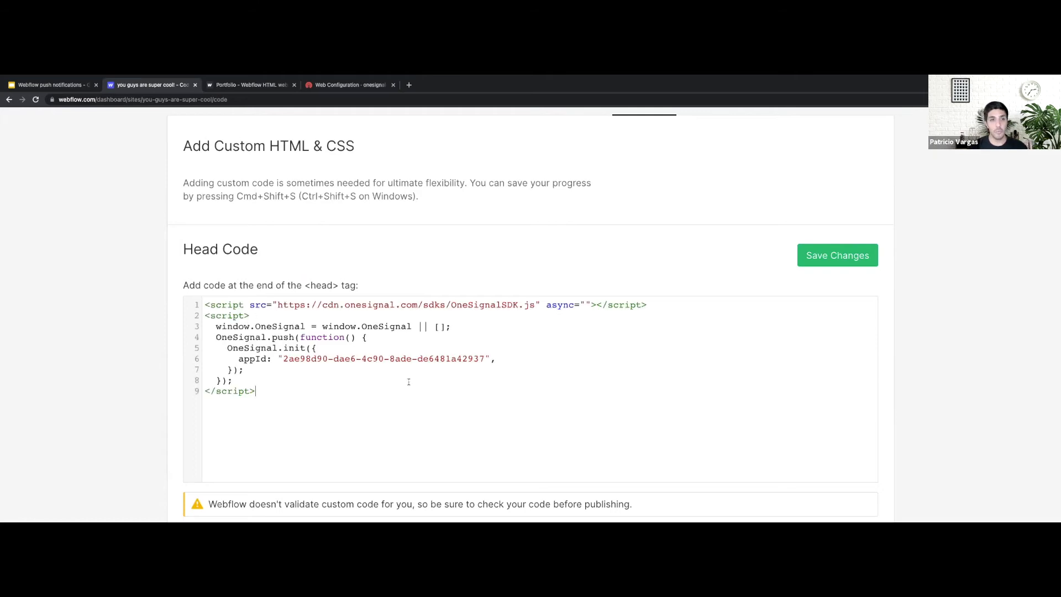
scroll(409, 382, down, 2)
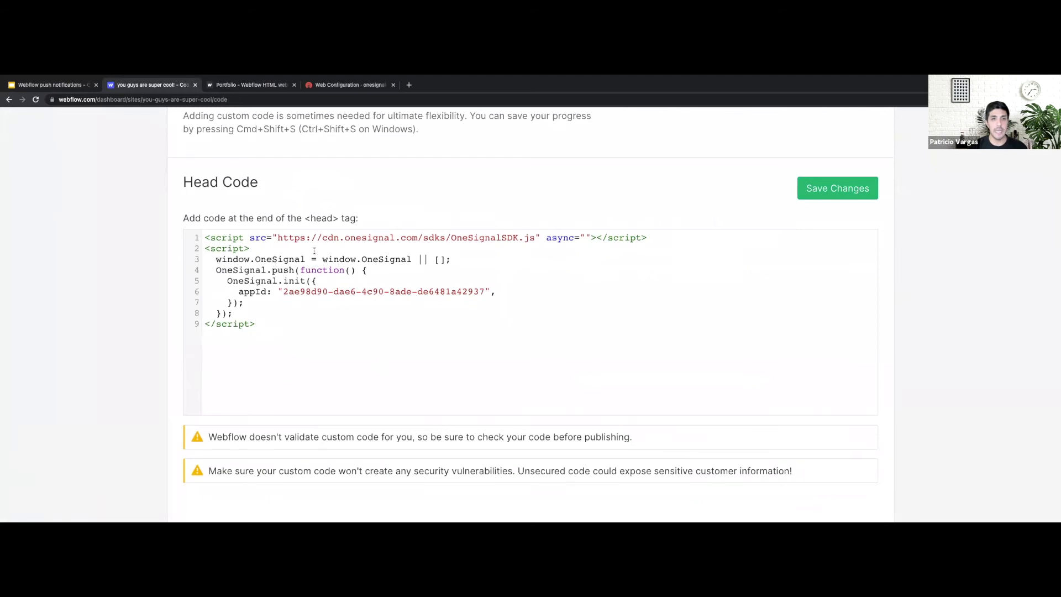
drag(637, 239, 402, 238)
click(534, 260)
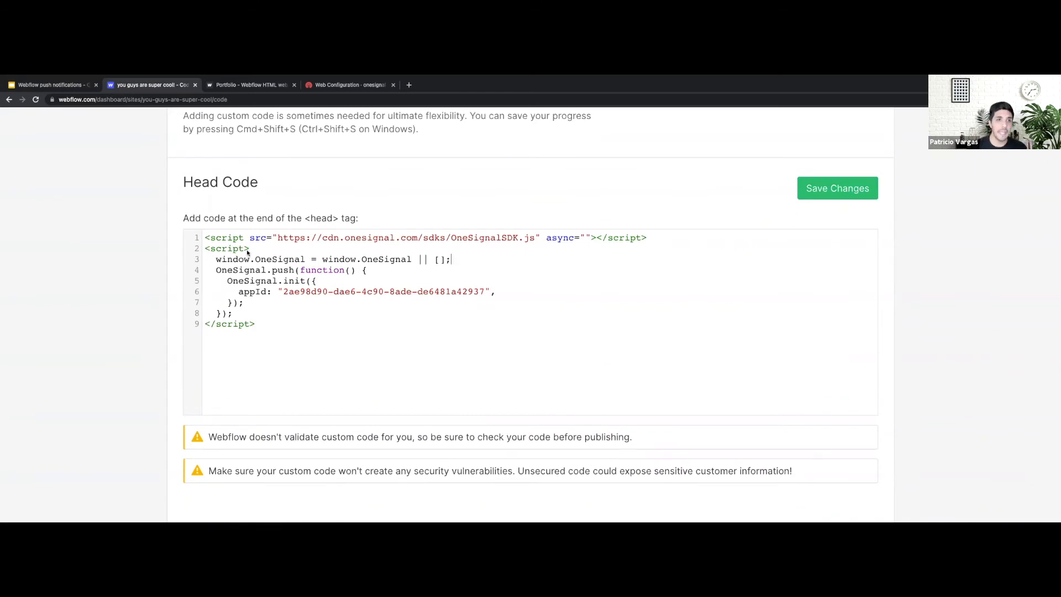
drag(217, 261, 269, 313)
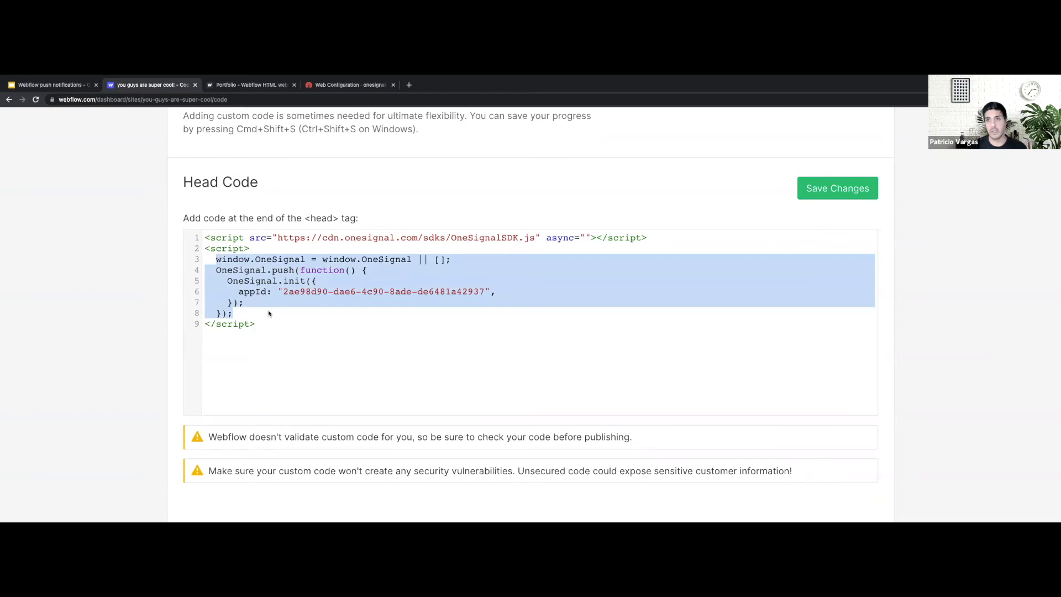
click(480, 320)
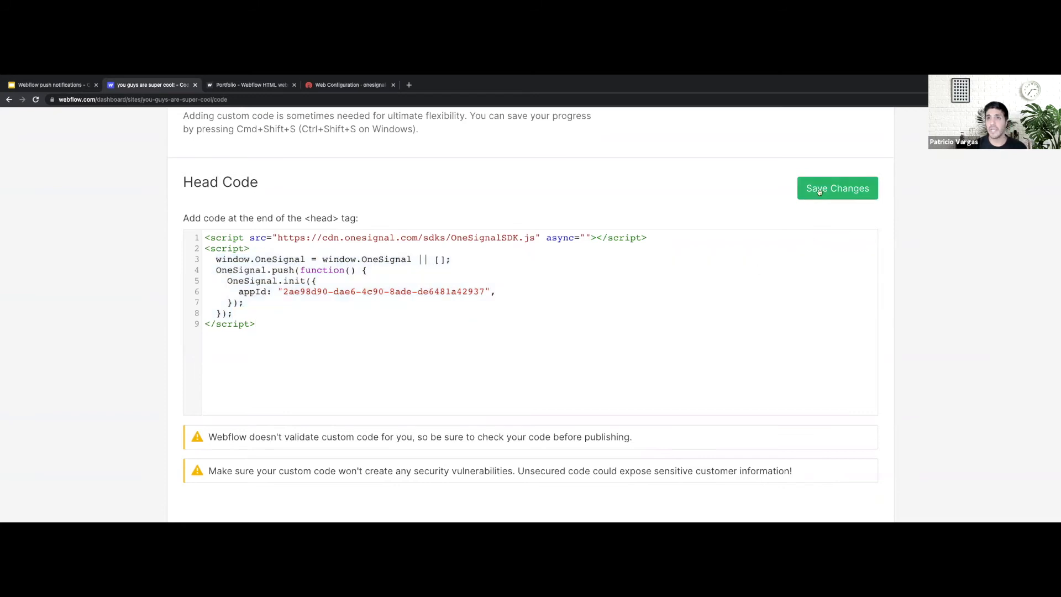
Save the head code changes and republish the site to the webflow.io domain
click(821, 195)
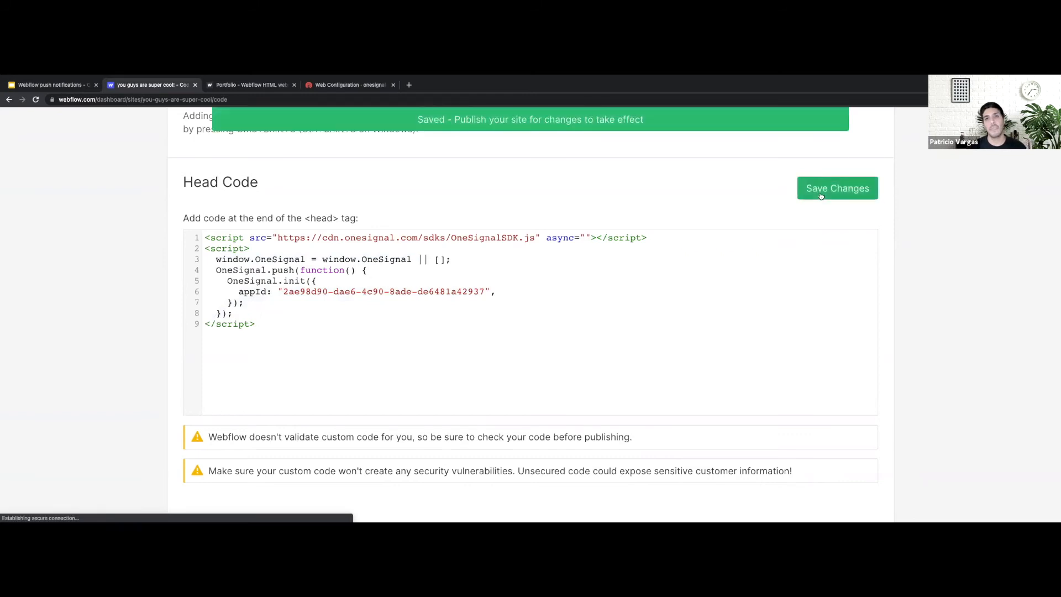
scroll(821, 195, up, 3)
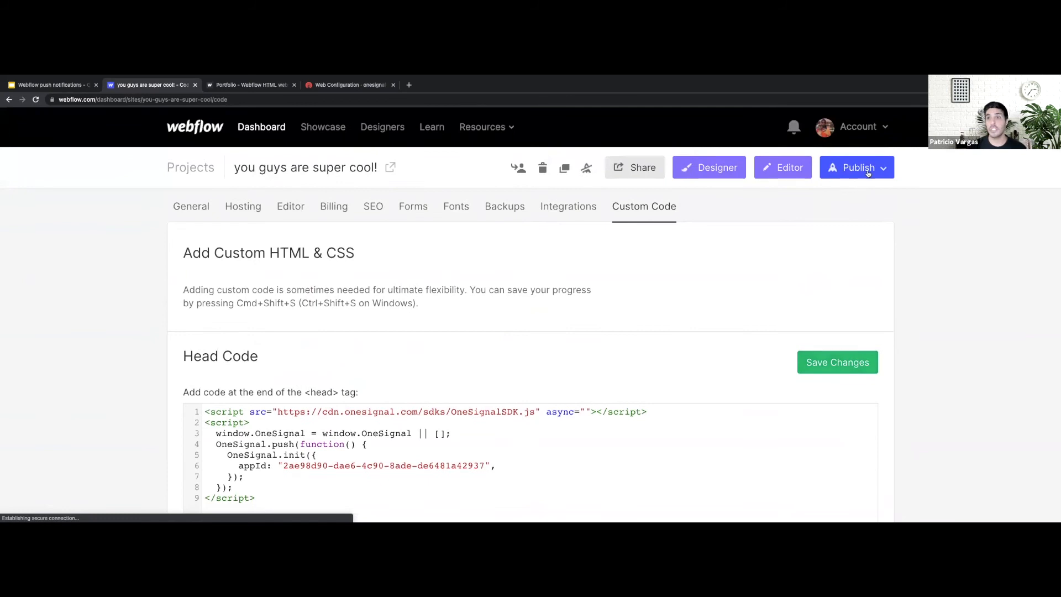
click(873, 173)
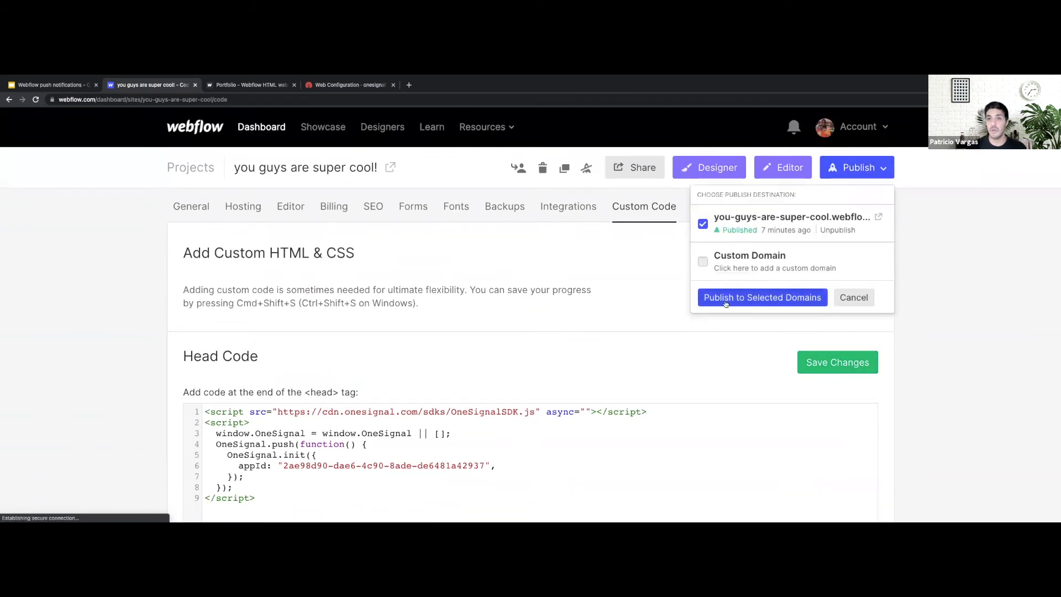
click(768, 301)
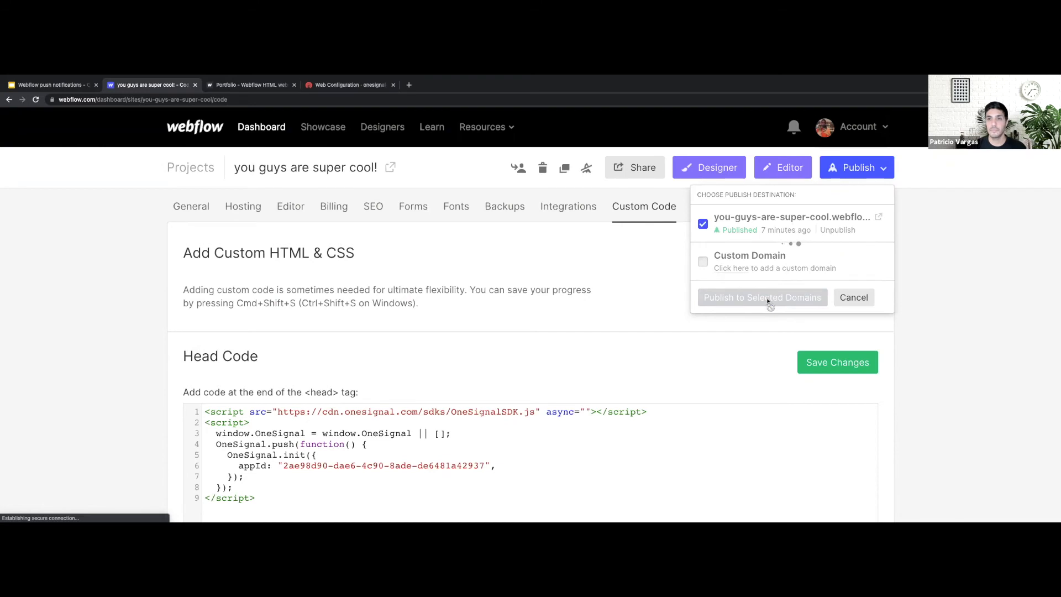
Open the published webflow.io site, subscribe via the slide prompt, and allow notifications in Chrome
click(879, 219)
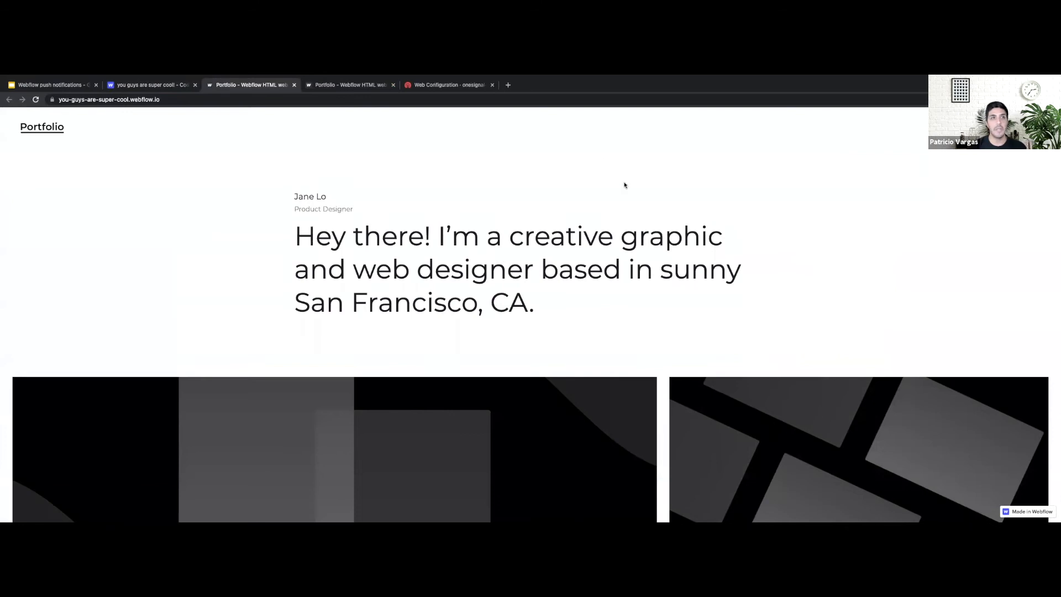
scroll(628, 185, down, 1)
scroll(628, 185, up, 1)
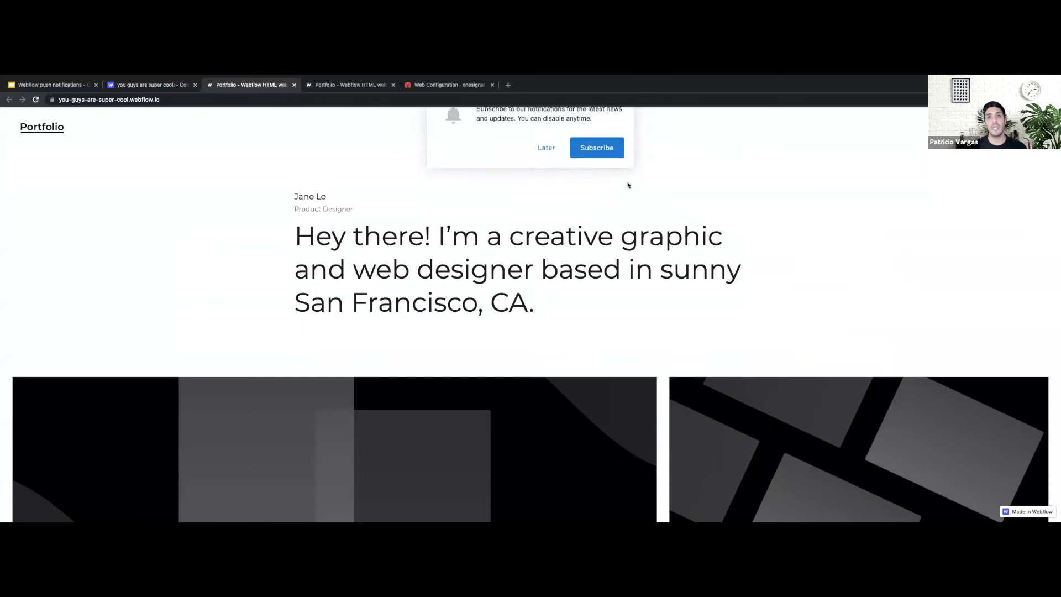
scroll(628, 186, down, 1)
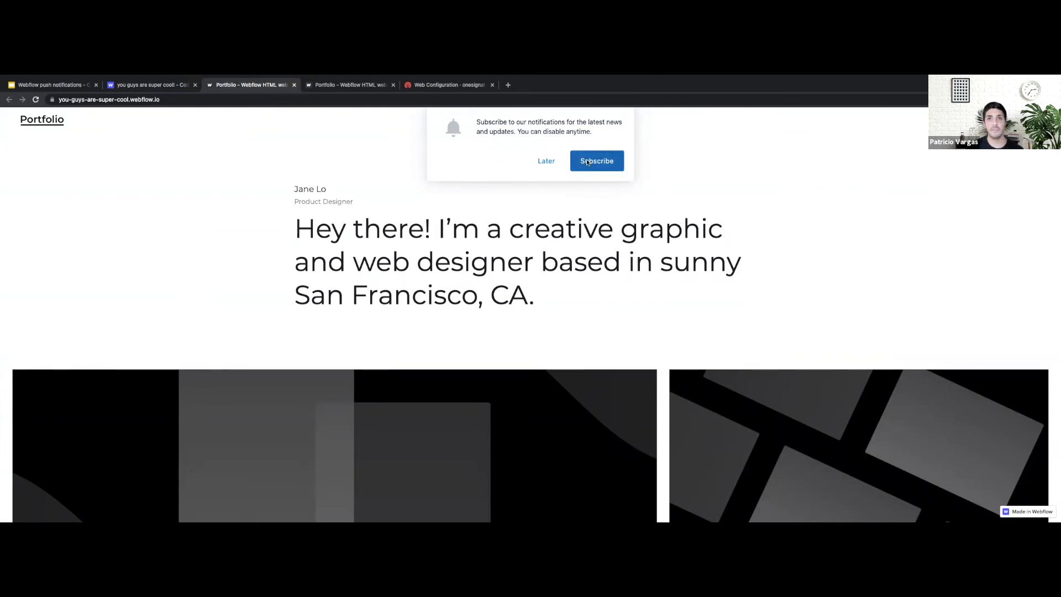
click(588, 162)
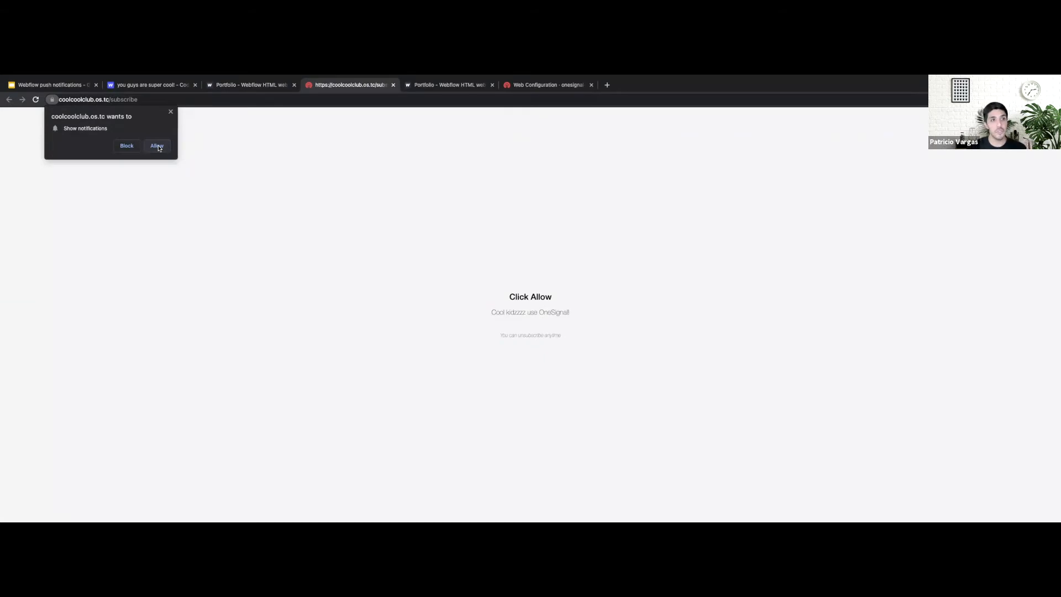
click(157, 146)
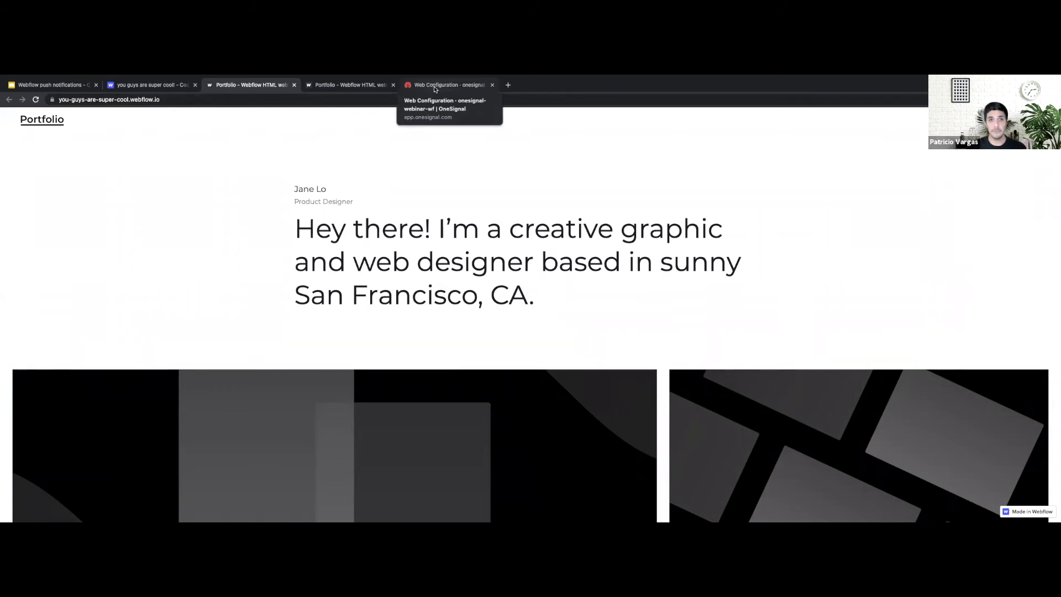
Finish OneSignal setup, check All Users shows one subscriber, then show the Demo slide
click(435, 86)
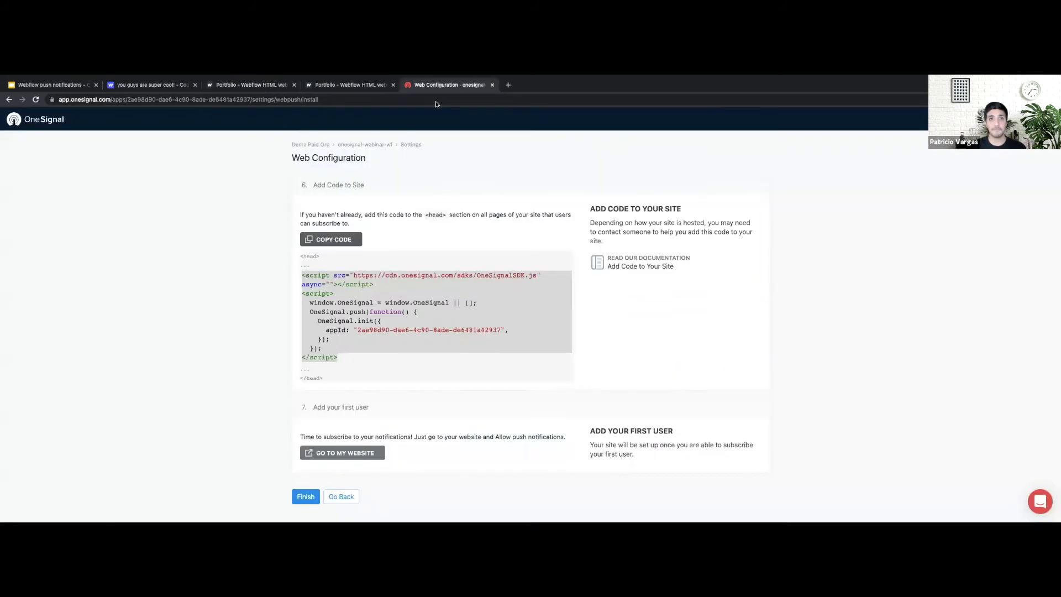
click(306, 497)
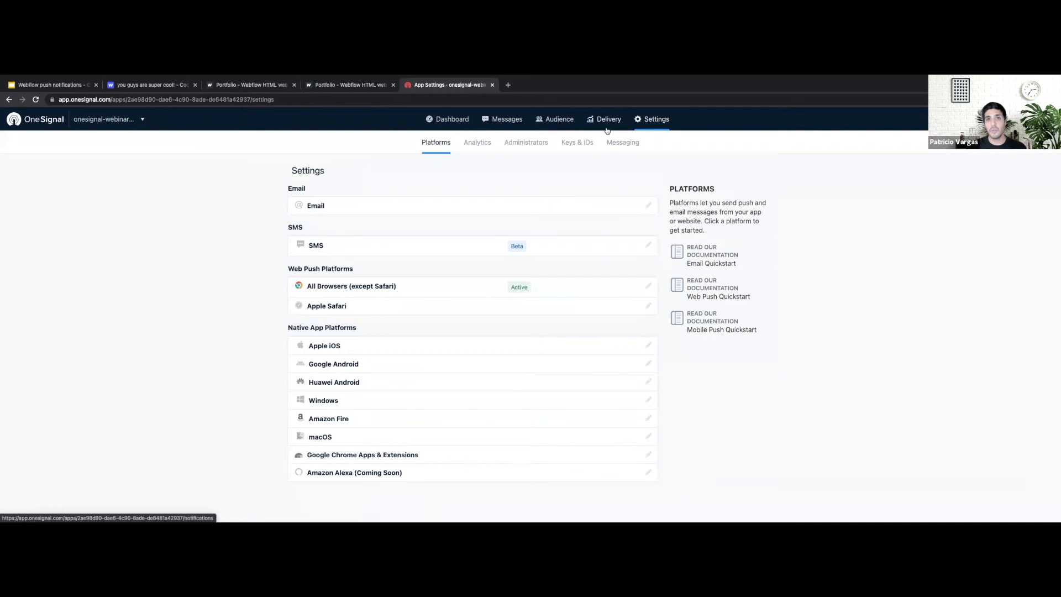
click(552, 123)
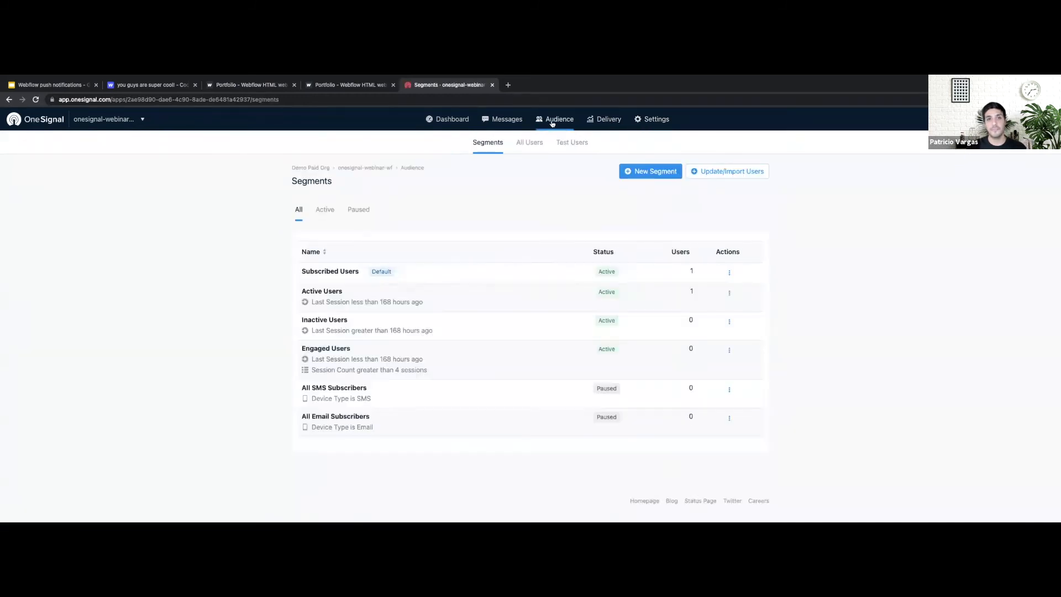
click(529, 145)
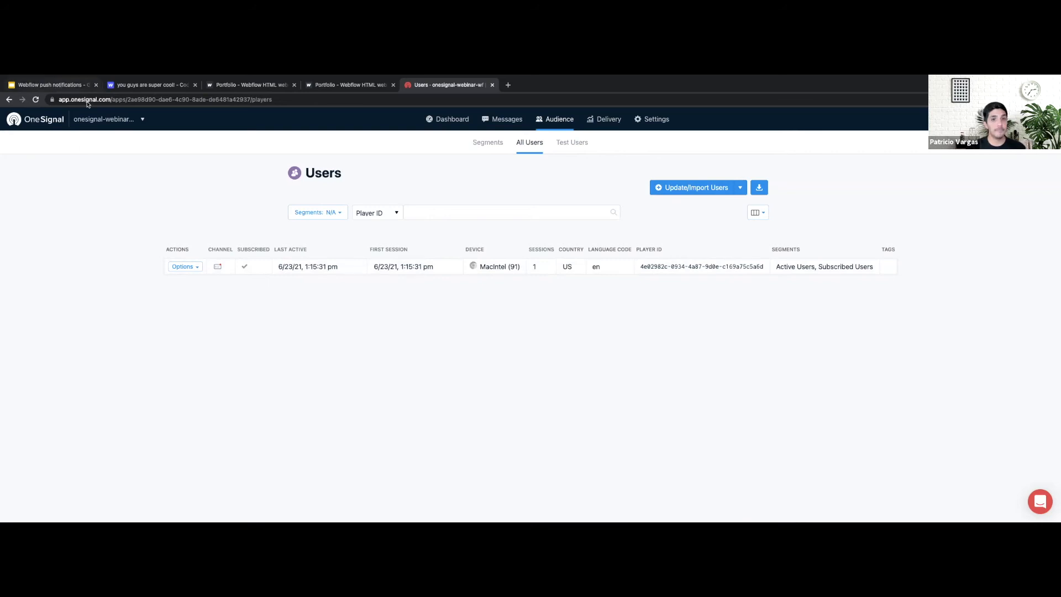
click(78, 85)
click(624, 382)
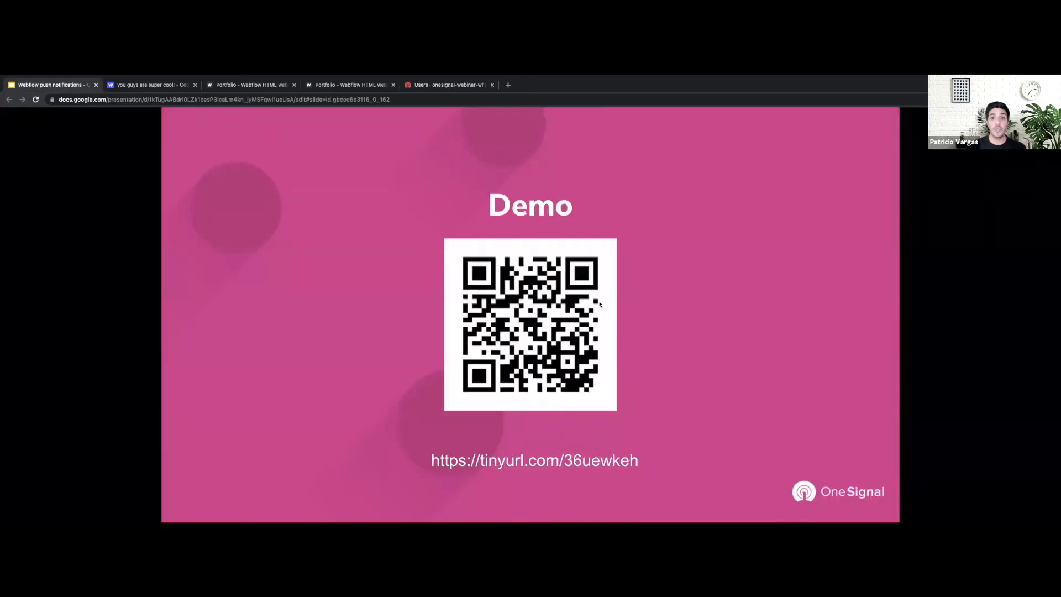